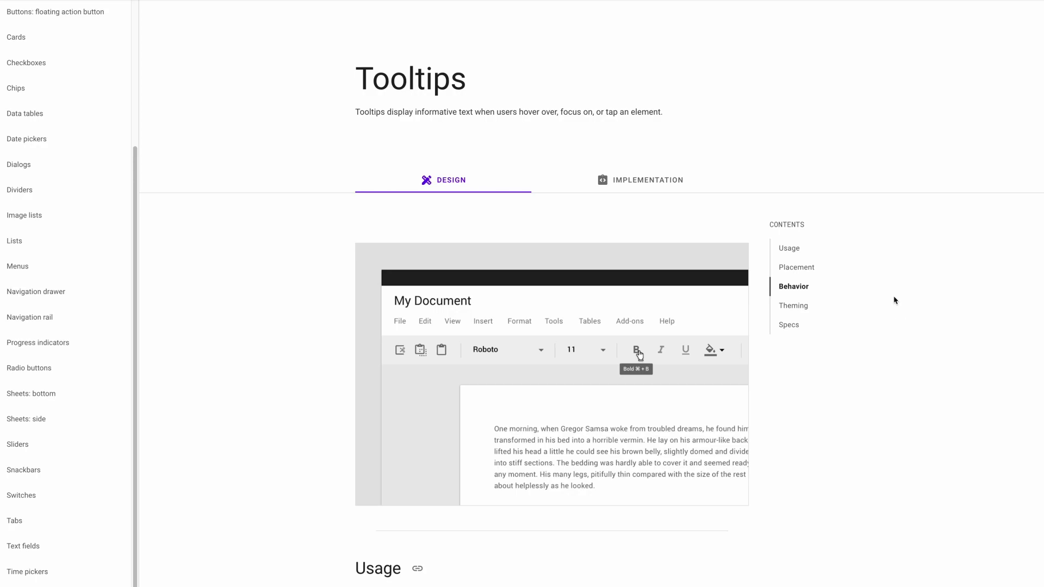
Step: Read the material.io Tooltips Placement, Behavior, Theming and Specs sections
click(808, 269)
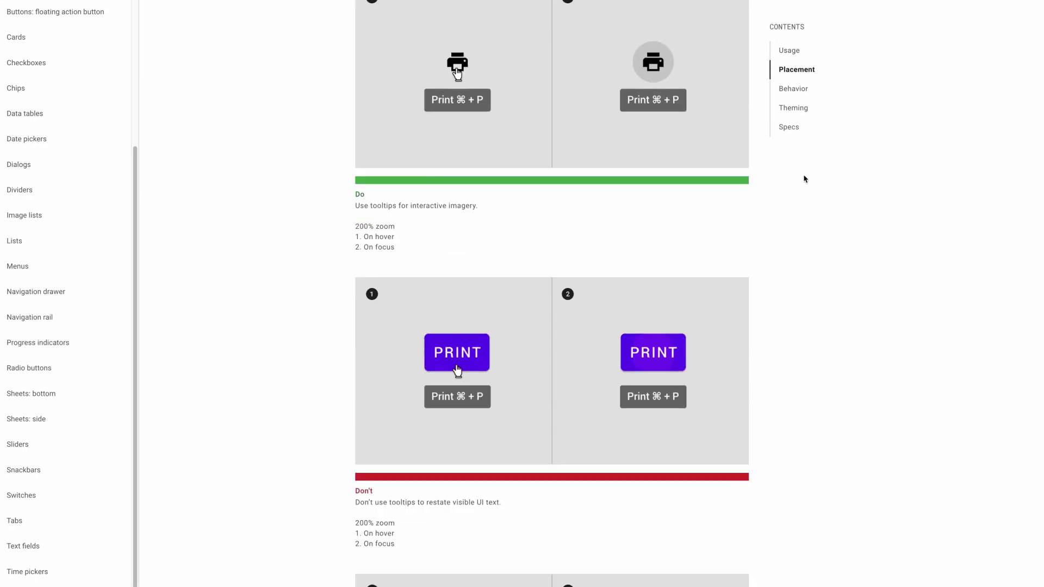
click(798, 90)
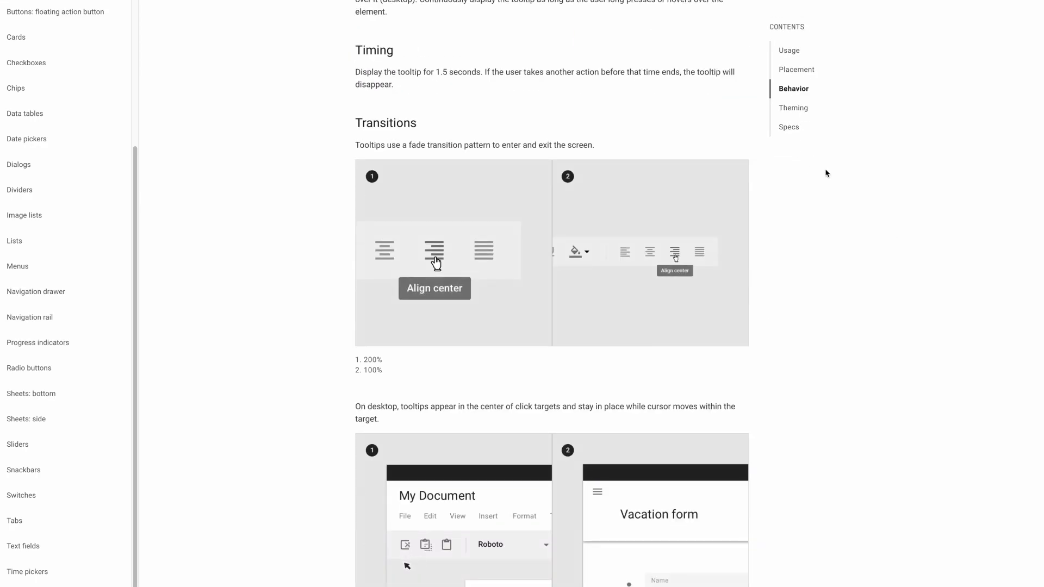
click(806, 108)
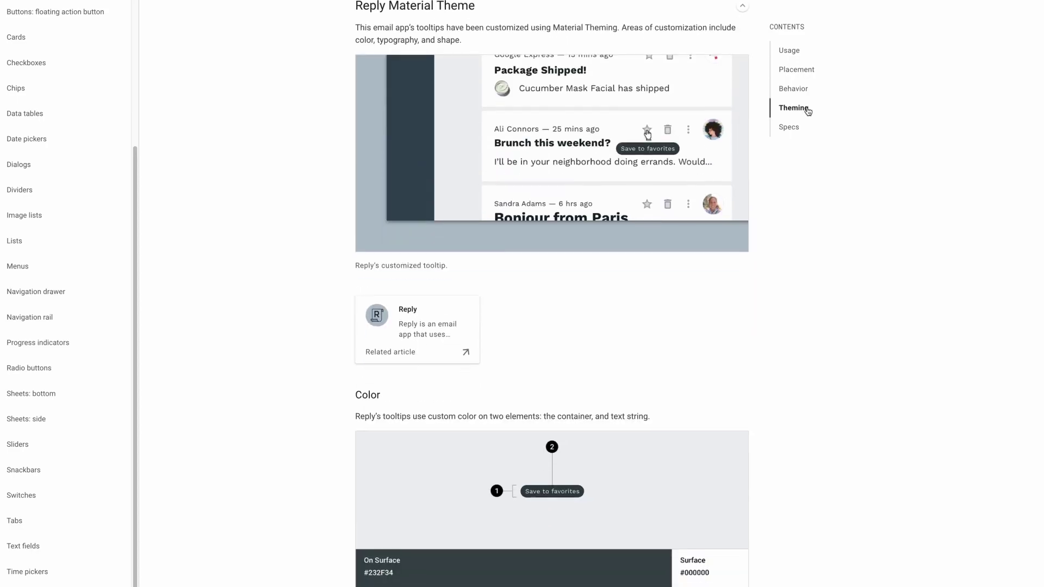
click(805, 131)
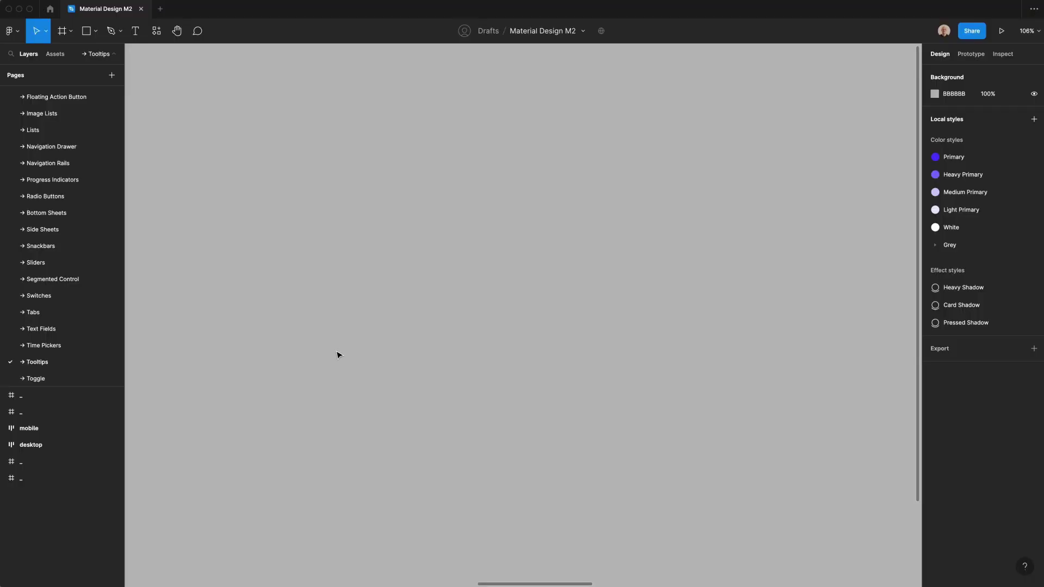
Step: Add a 'Print' text layer to the canvas
scroll(547, 482, up, 3)
key(t)
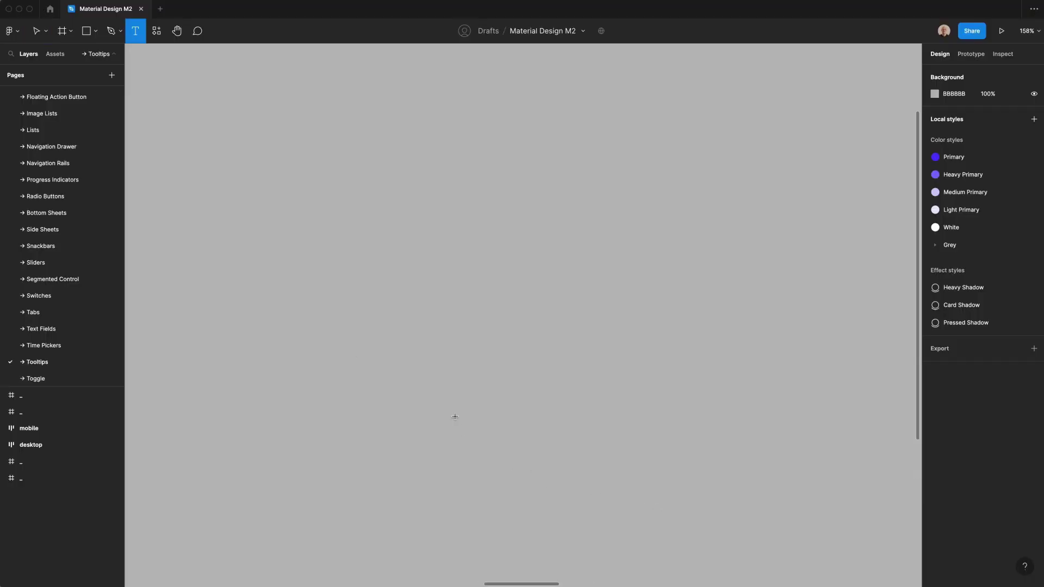
click(387, 298)
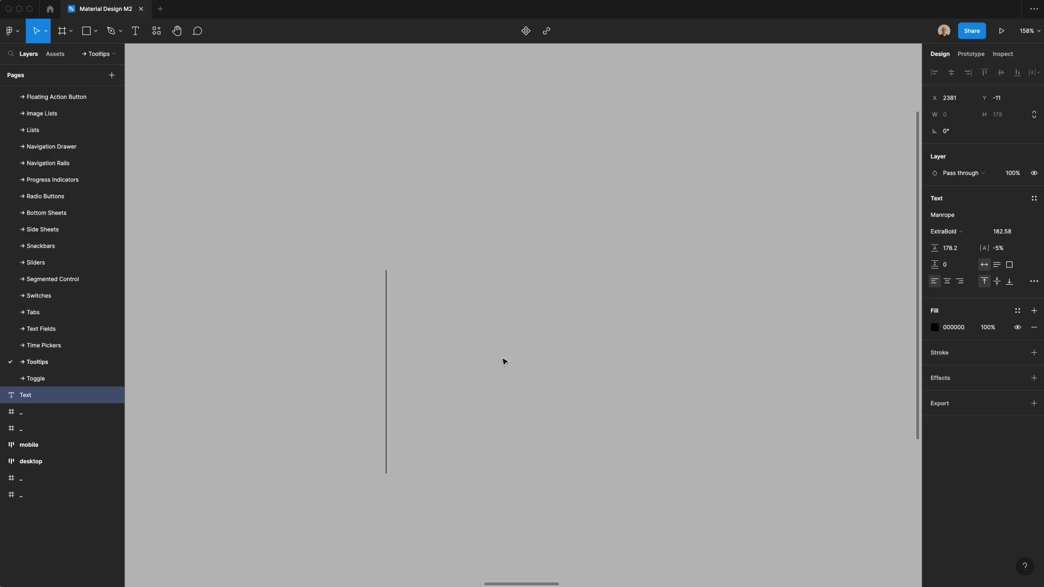
text(Print)
key(Escape)
Step: Set the Print text's font to SF Pro Medium
click(971, 214)
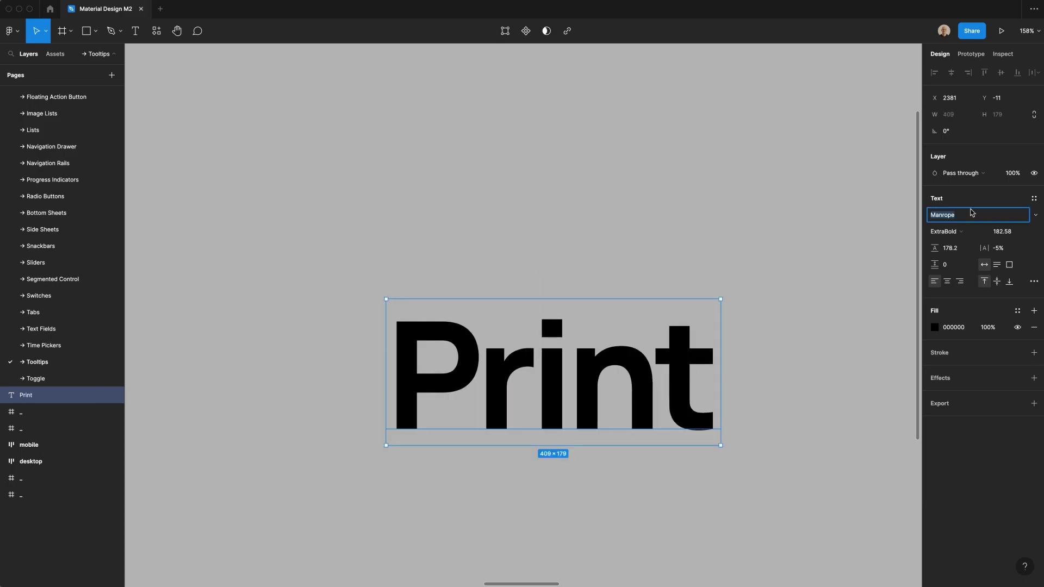
text(SF pro)
key(Return)
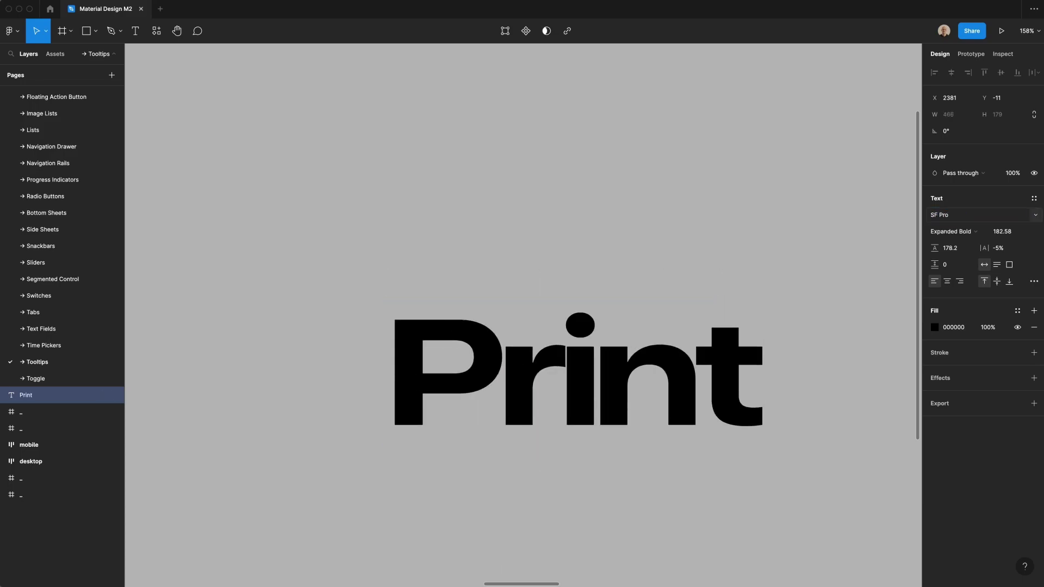
click(974, 231)
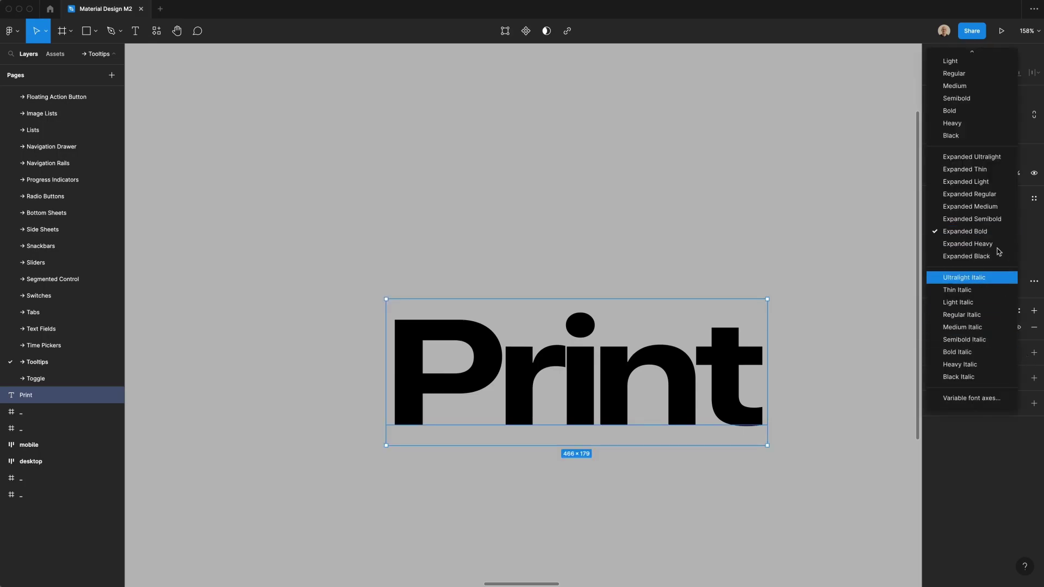
click(949, 87)
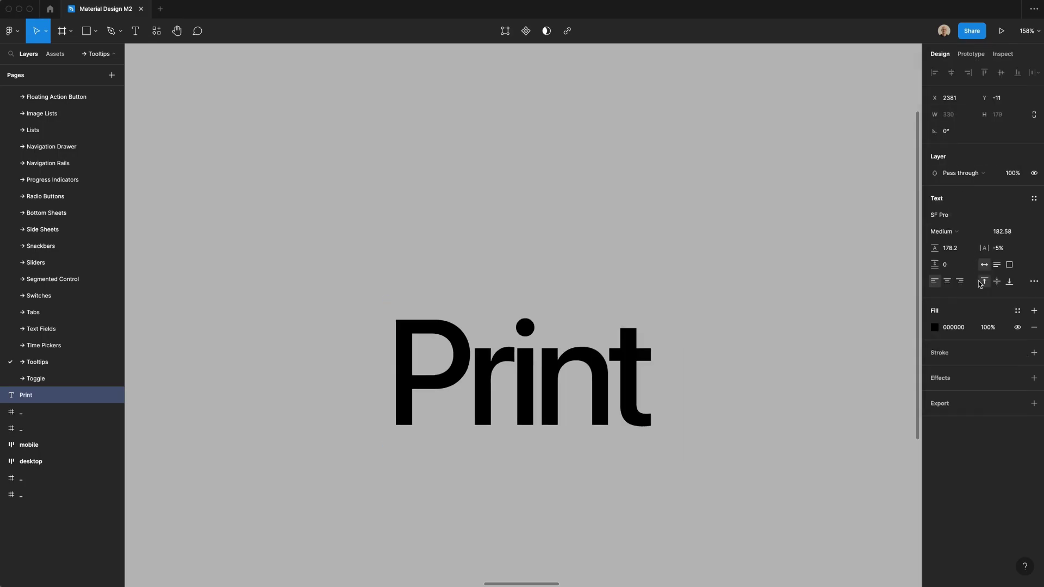
Step: Give Print font size 14, line height 20 and letter spacing -1%
click(1002, 231)
text(14)
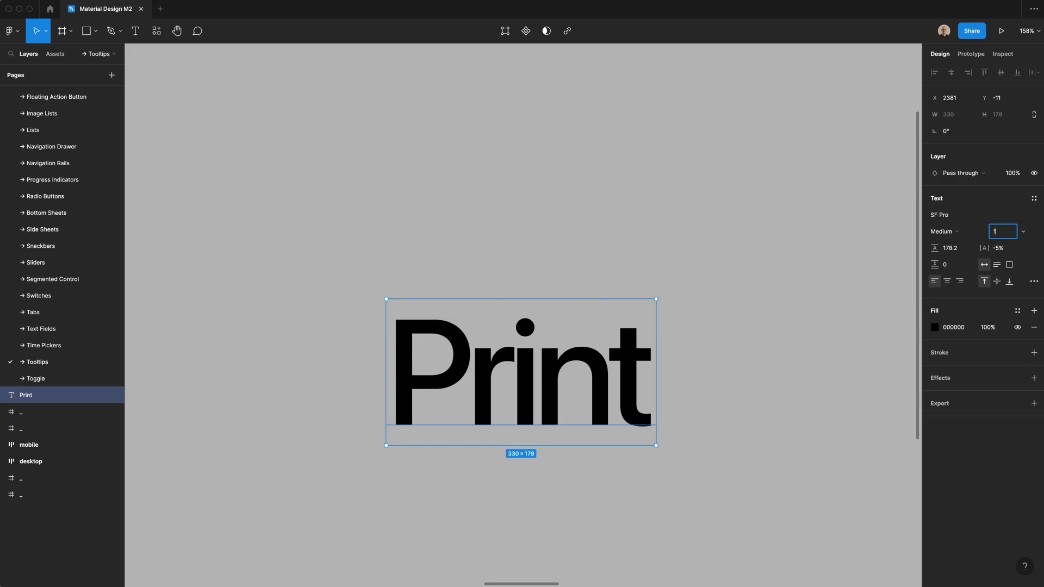
key(Tab)
text(20)
key(Return)
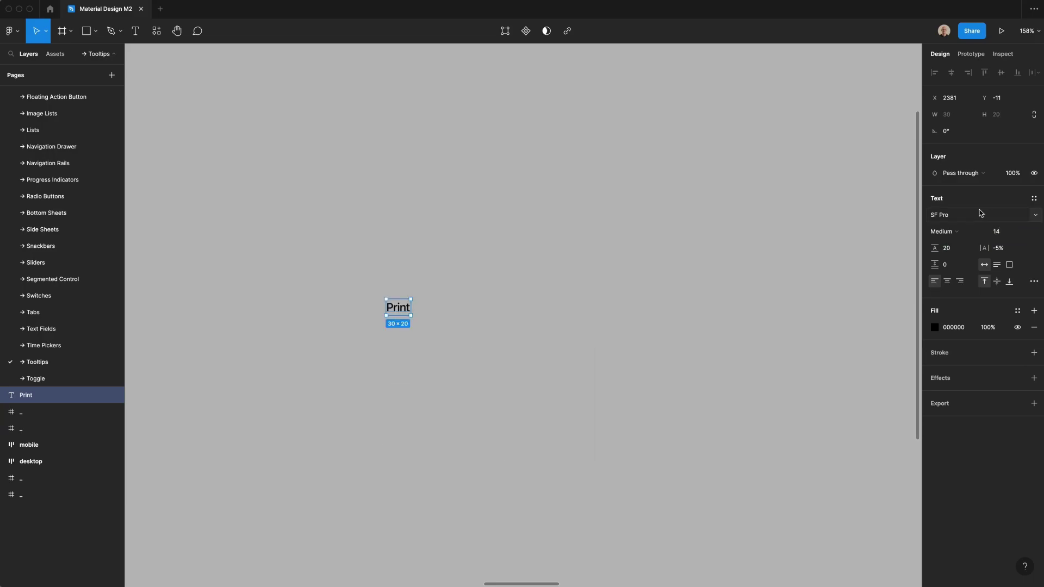
click(998, 249)
text(-1)
key(Return)
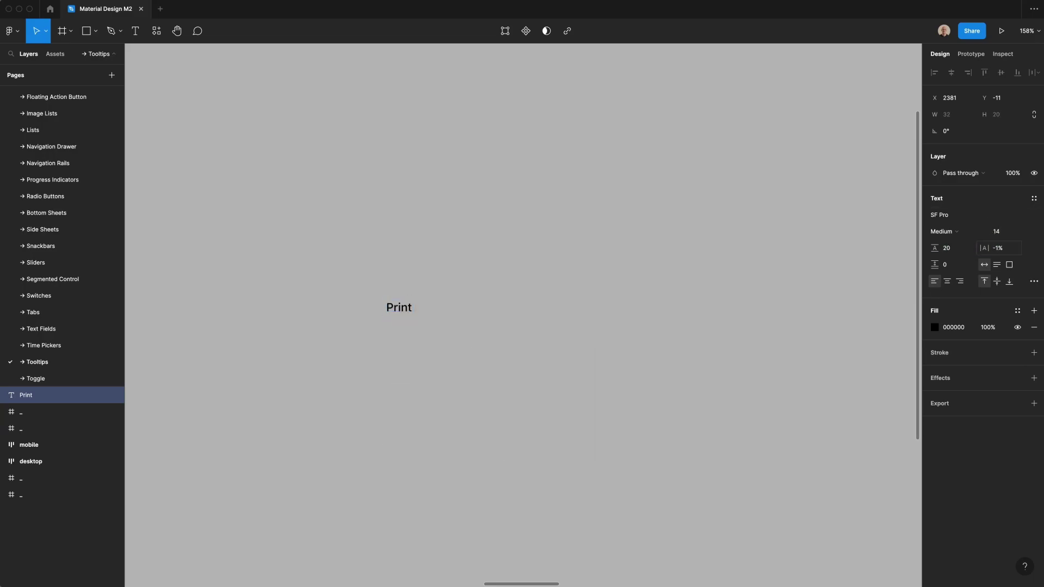
click(320, 332)
Step: Duplicate Print to its right and retype the copy as 'command'
alt+drag(402, 308, 452, 313)
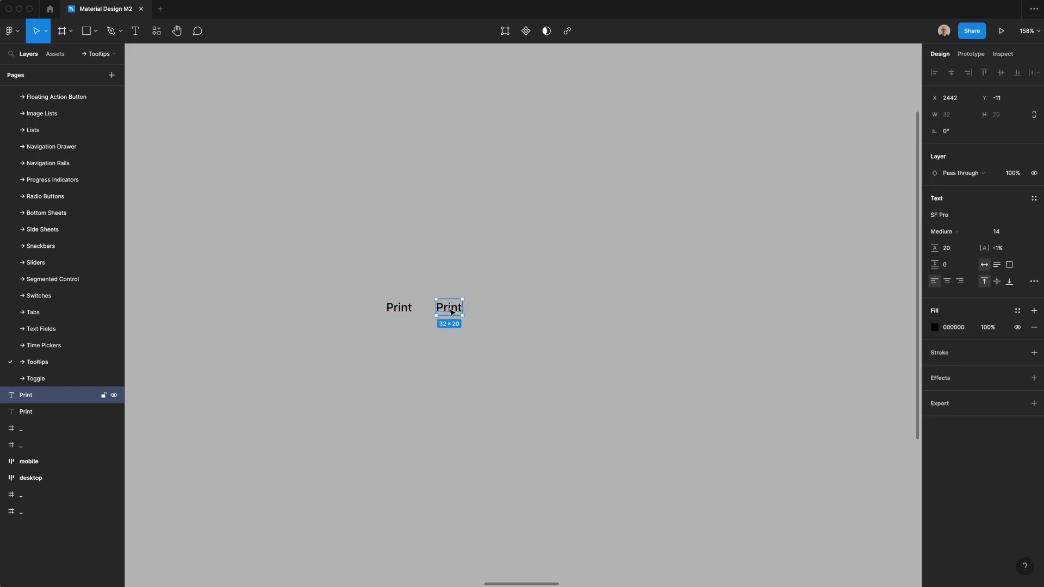
double_click(449, 307)
text(command)
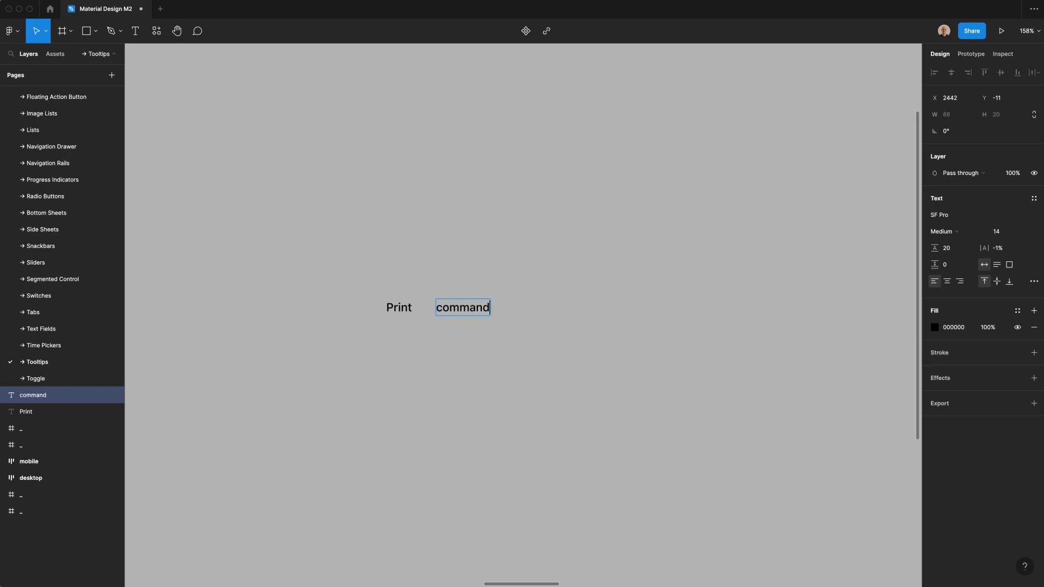
key(Escape)
Step: Set the command text to Font Awesome 6 Pro, centre-aligned, showing the ⌘ glyph
click(1002, 218)
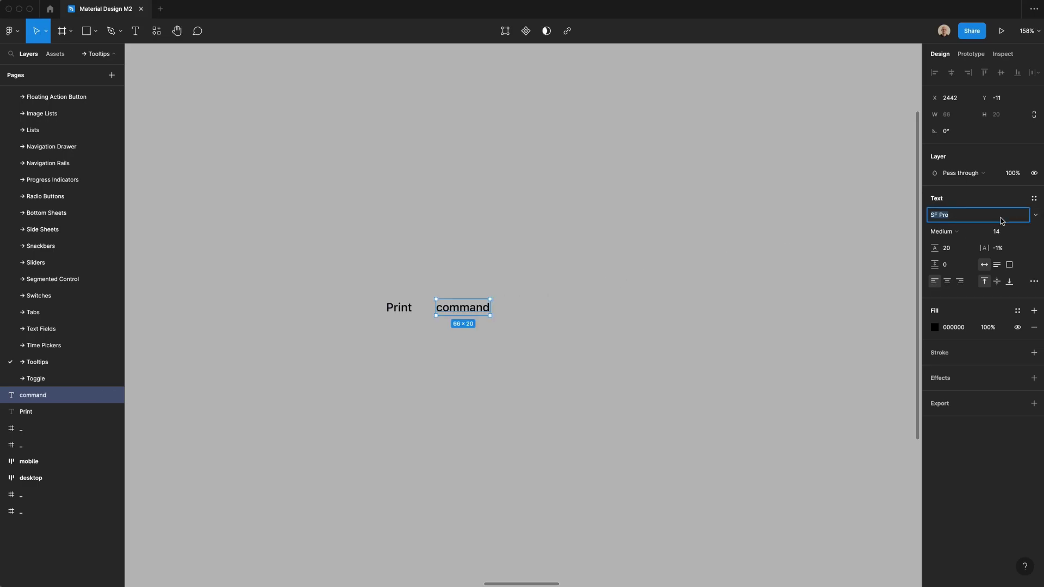
text(Font)
click(1034, 217)
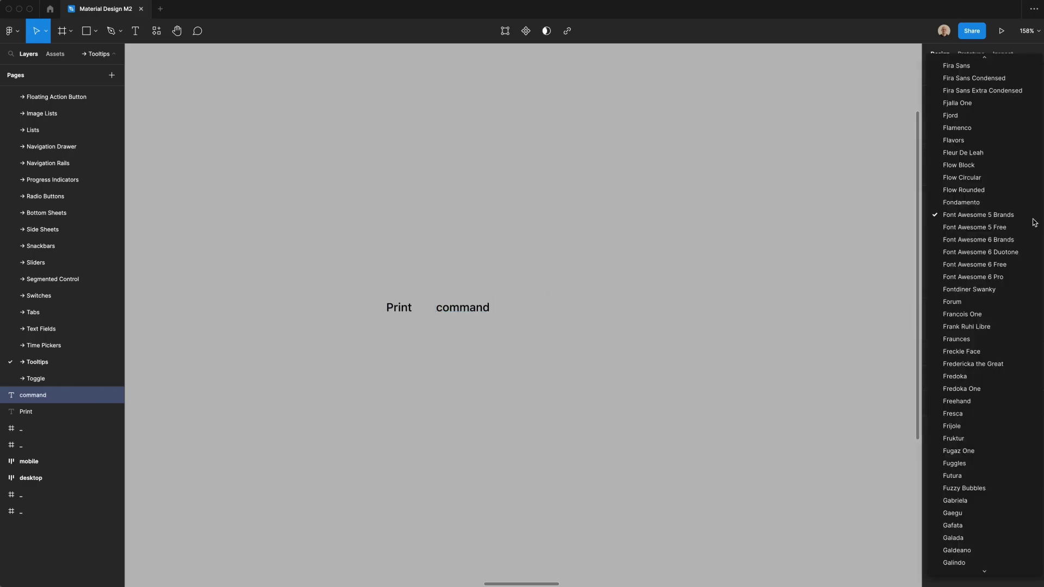
click(1031, 277)
scroll(387, 320, up, 5)
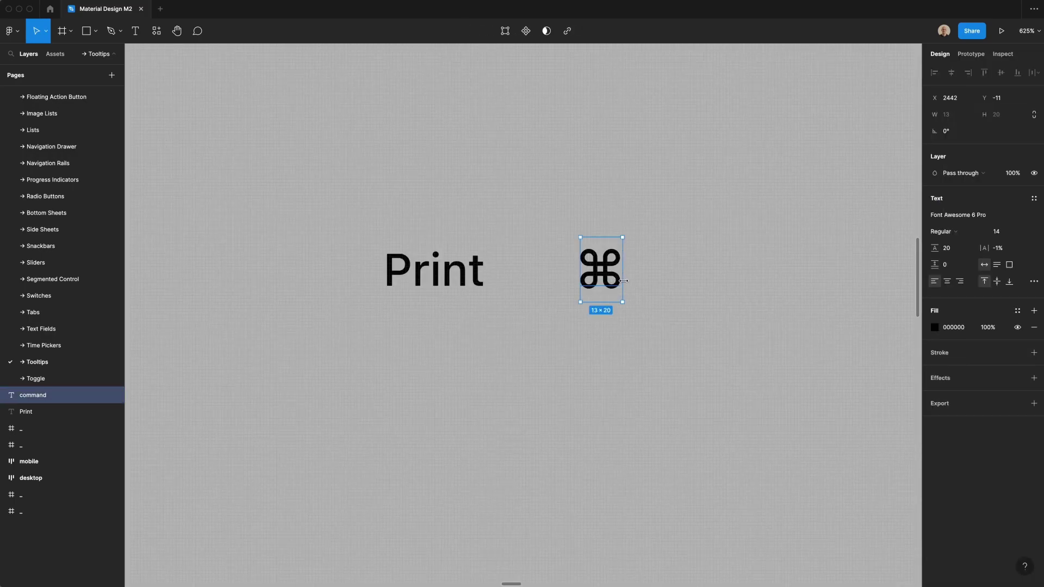
click(947, 281)
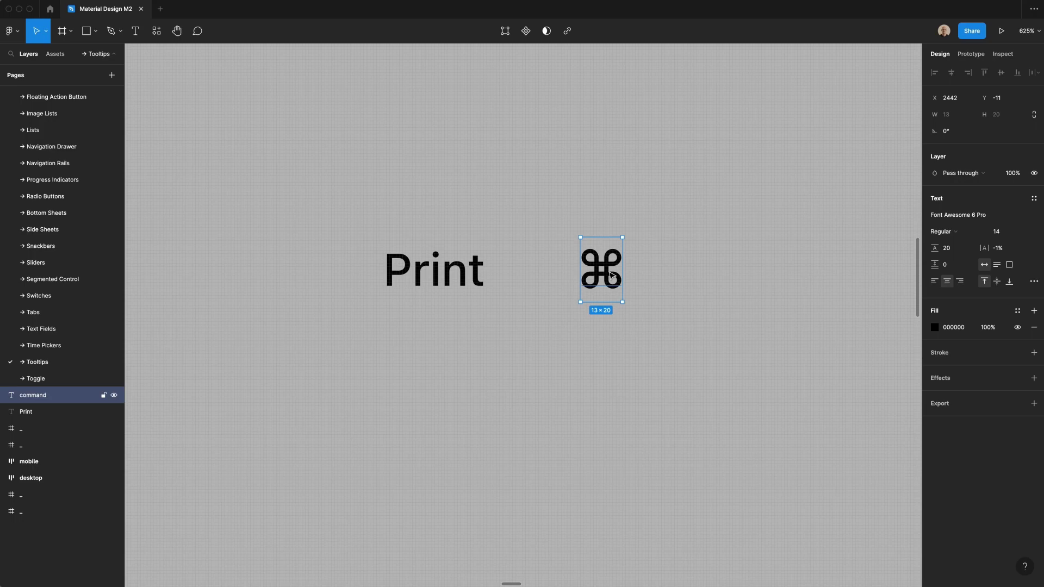
Step: Add '+' labels duplicated from Print to the right of ⌘
click(437, 268)
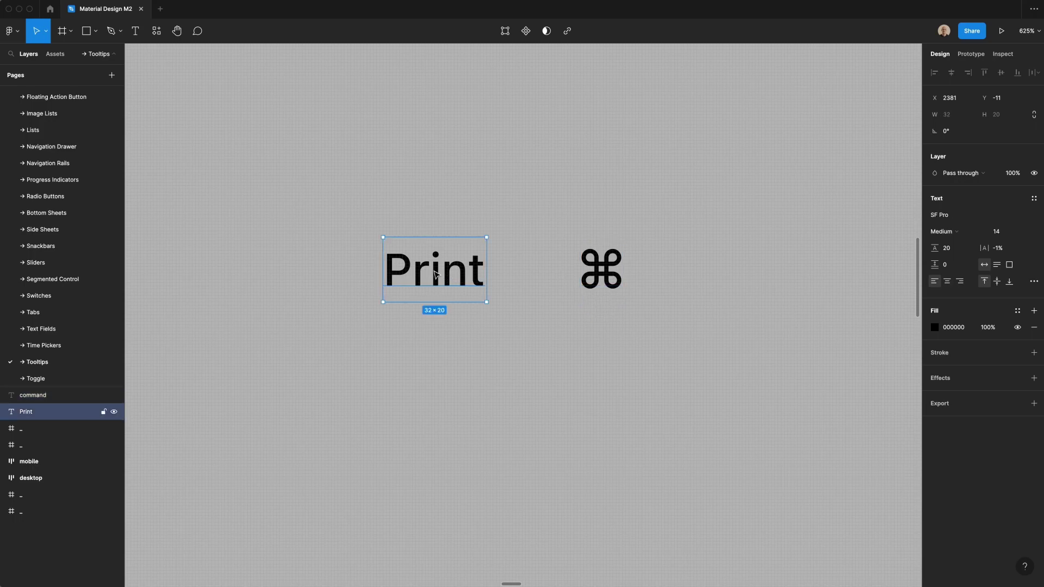
drag(437, 268, 727, 273)
double_click(712, 267)
text(+)
key(Escape)
key(Escape)
double_click(724, 274)
Step: Change the last + to P and wrap the four labels in auto layout: gap 6, padding 16/6
text(P)
key(Escape)
drag(253, 162, 836, 351)
key(shift+a)
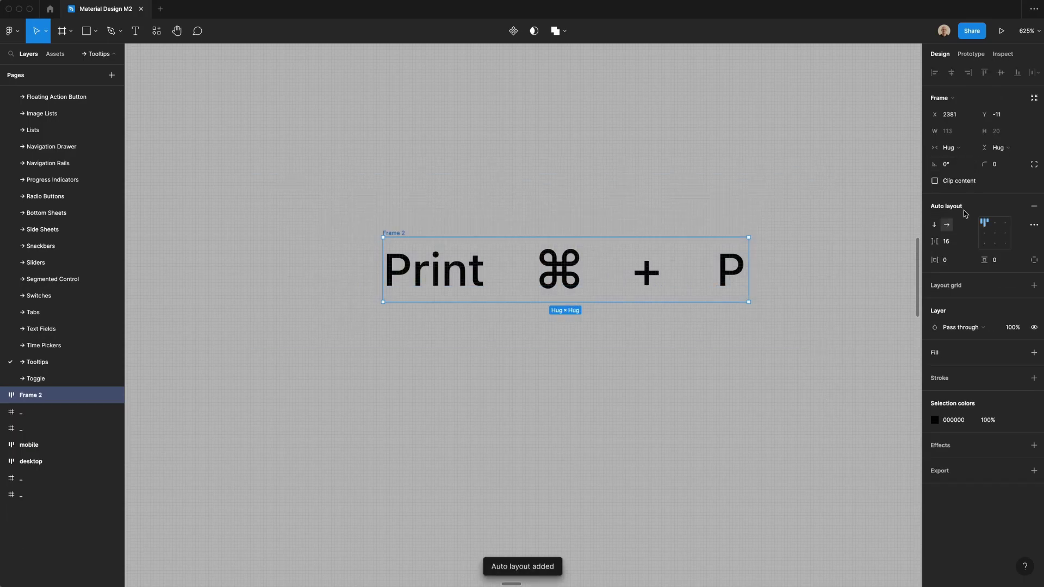
click(948, 242)
text(6)
key(Return)
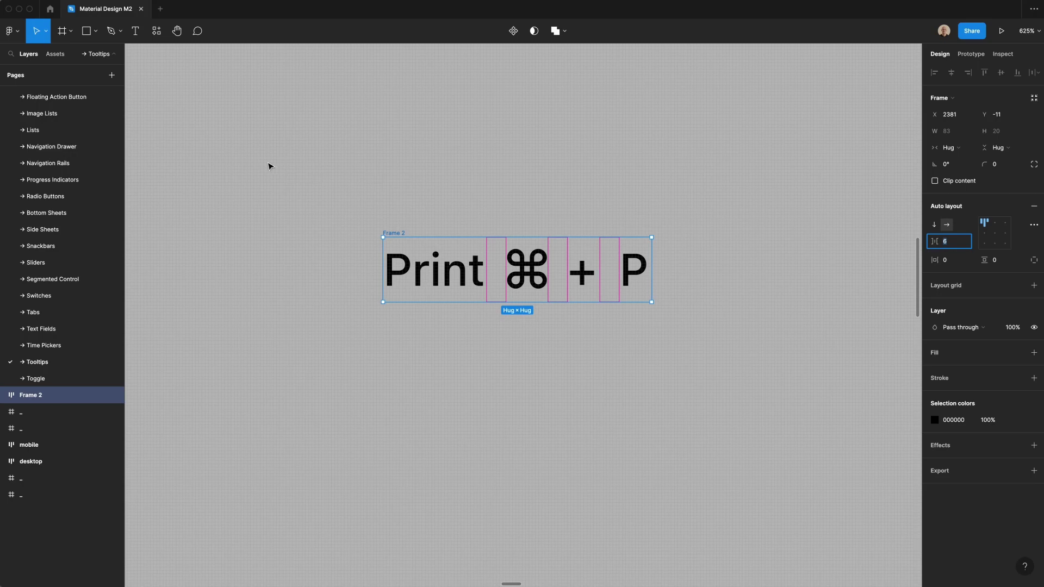
key(Tab)
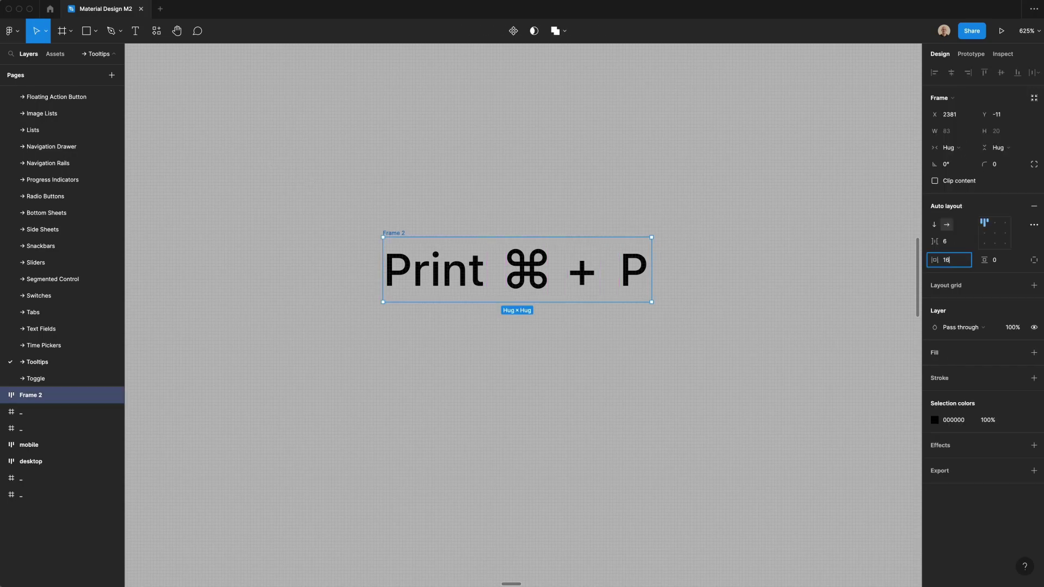
text(16)
key(Tab)
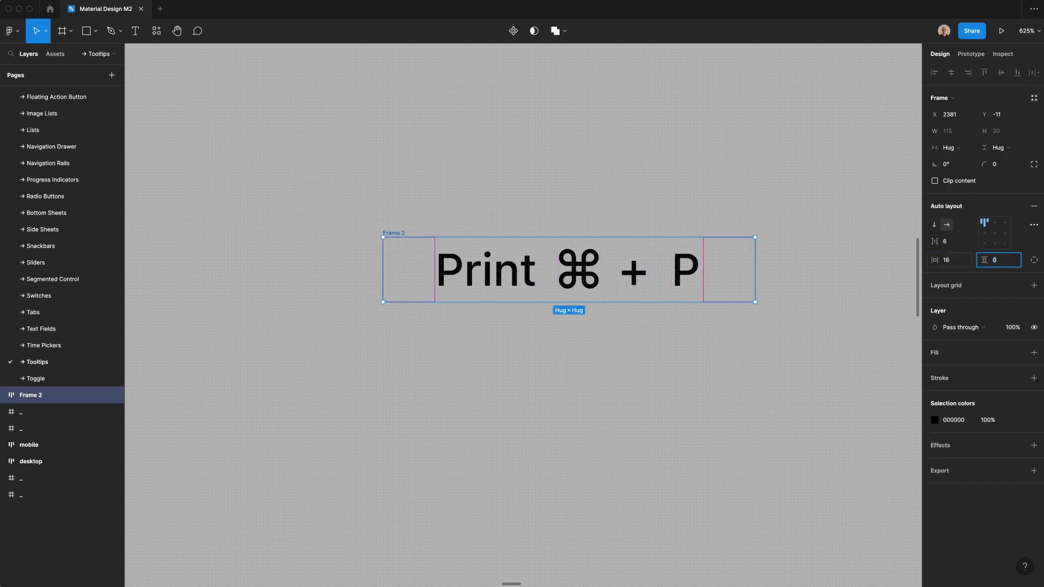
key(Return)
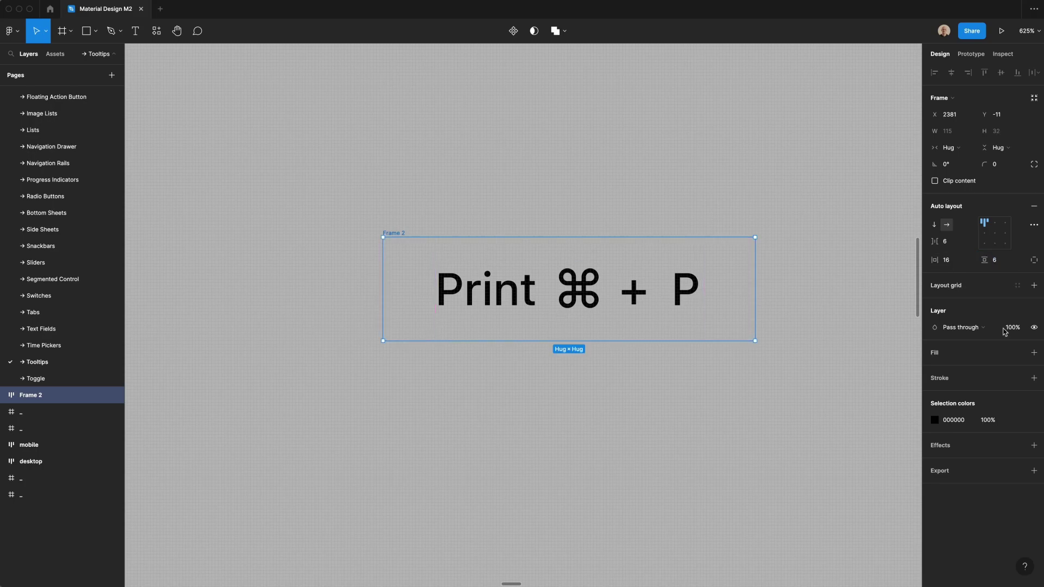
Step: Give the frame Grey/600 fill, radius 4 and White text, and name it 'mobile'
click(1017, 352)
click(983, 530)
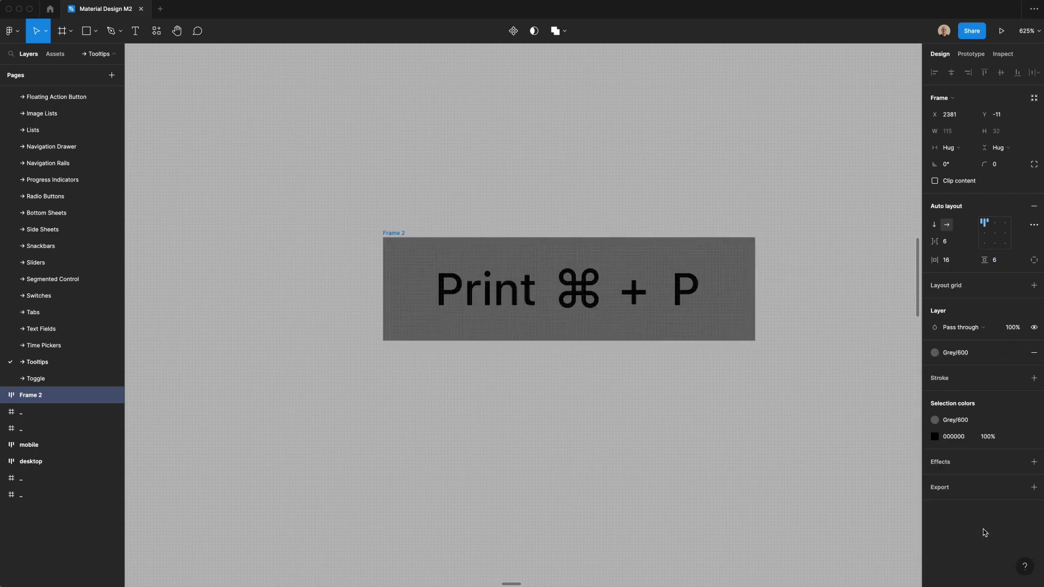
click(1000, 164)
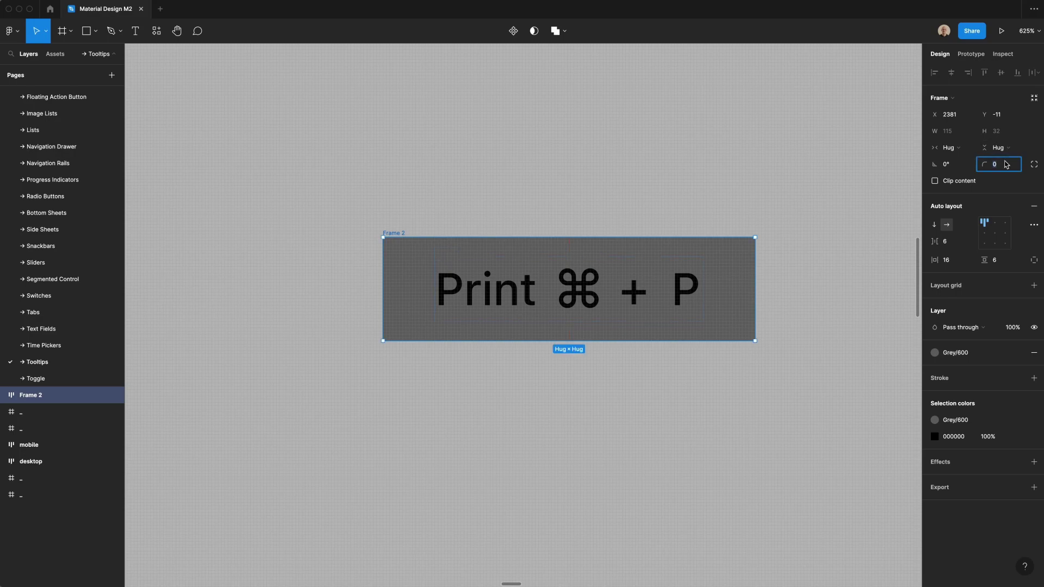
text(4)
key(Return)
click(1017, 437)
click(841, 512)
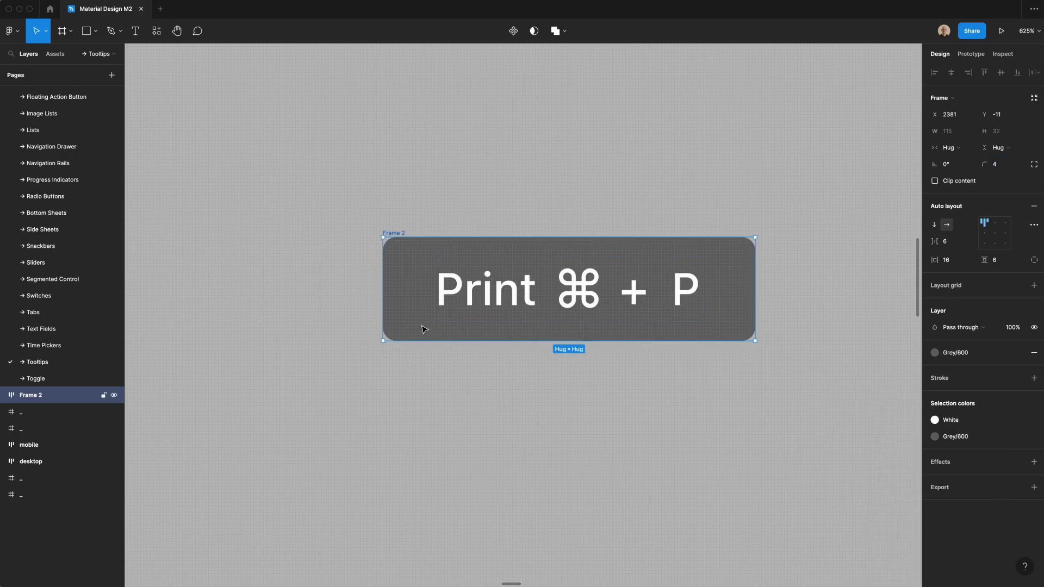
key(super+r)
text(mobile)
key(Return)
Step: Duplicate the mobile tooltip and remove ⌘, + and P from the top copy
key(super+d)
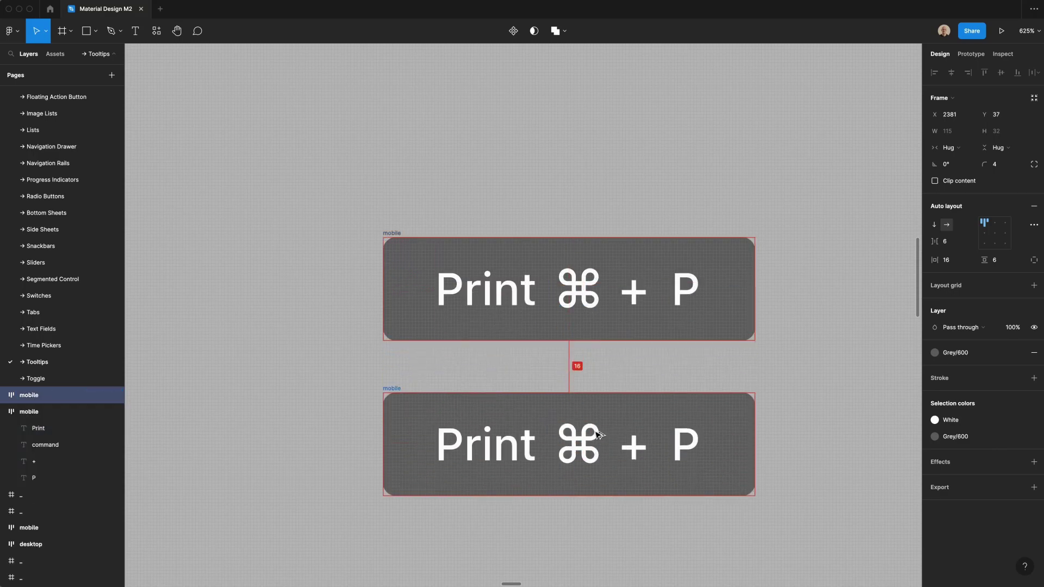
click(506, 281)
double_click(581, 291)
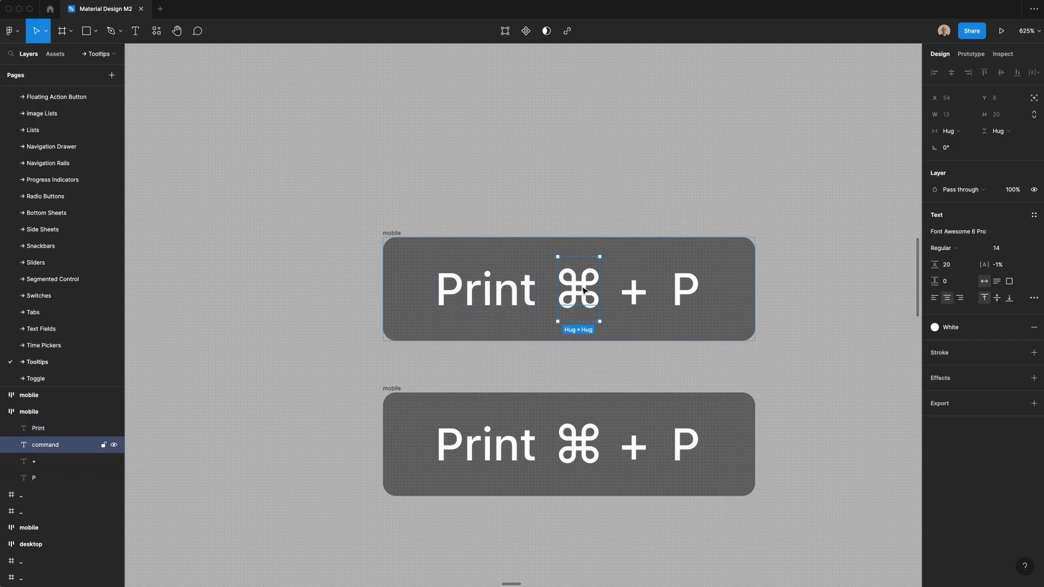
shift+click(633, 291)
shift+click(683, 294)
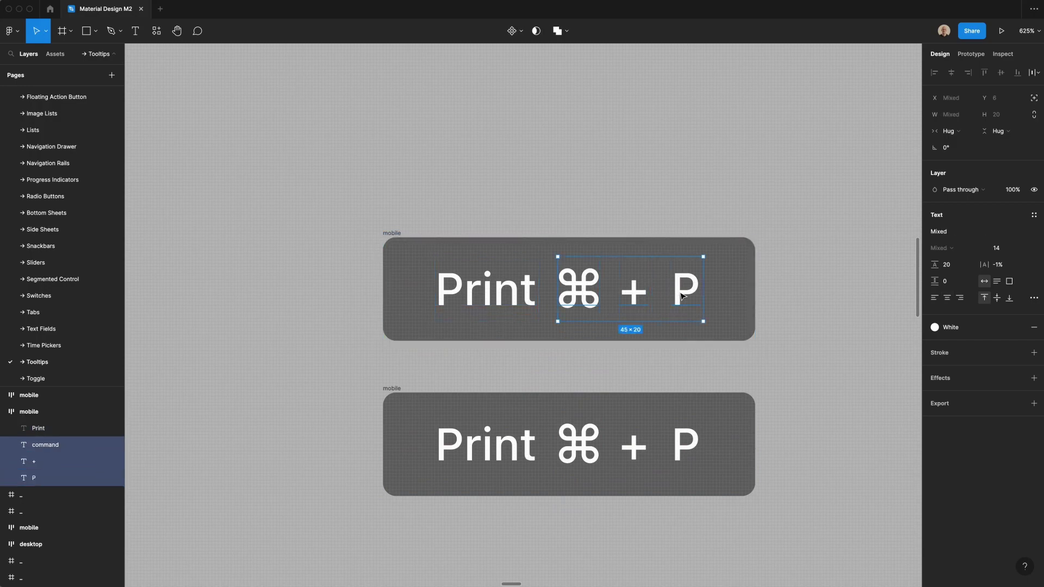
key(Delete)
Step: Set the bottom tooltip's four labels to font size 12 with line height 18
click(398, 391)
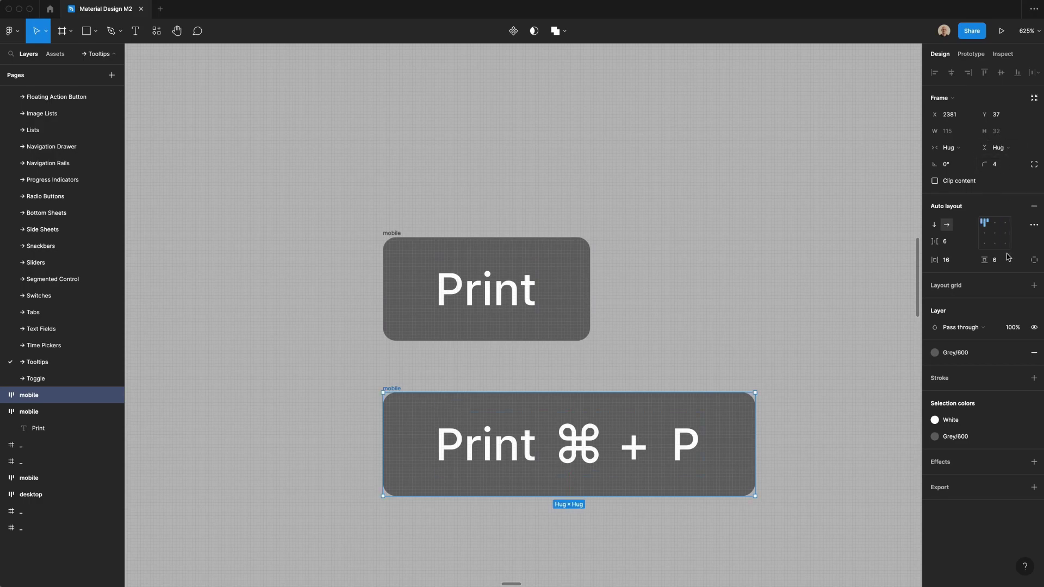
click(495, 458)
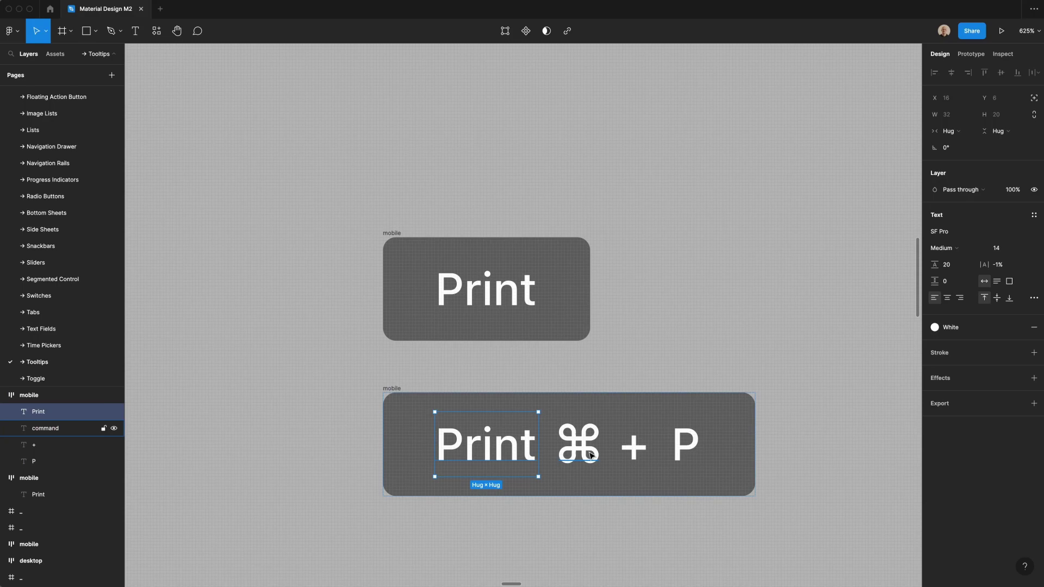
shift+click(589, 458)
shift+click(632, 448)
shift+click(684, 446)
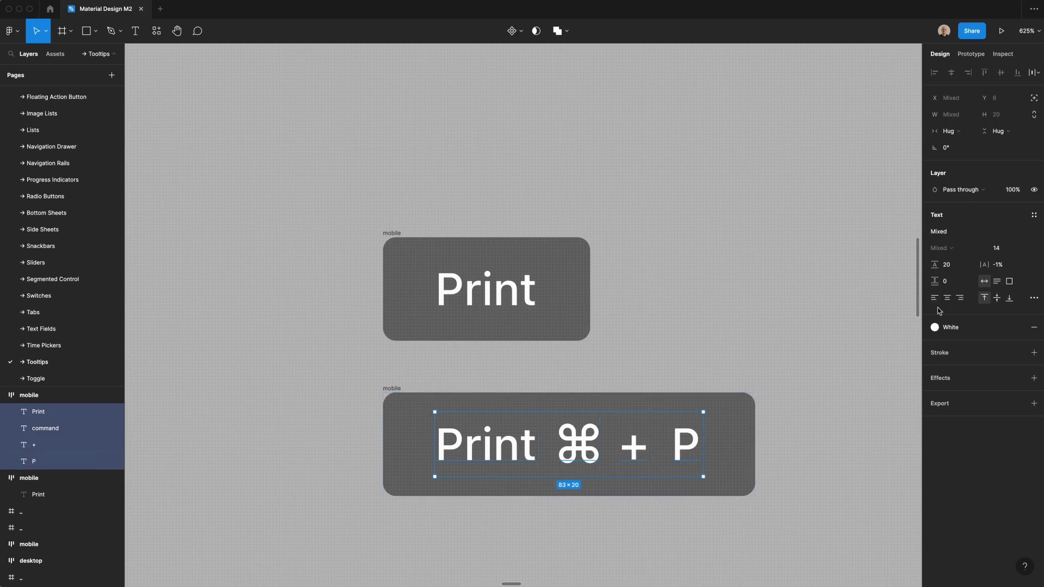
click(1002, 246)
text(12)
key(Tab)
text(18)
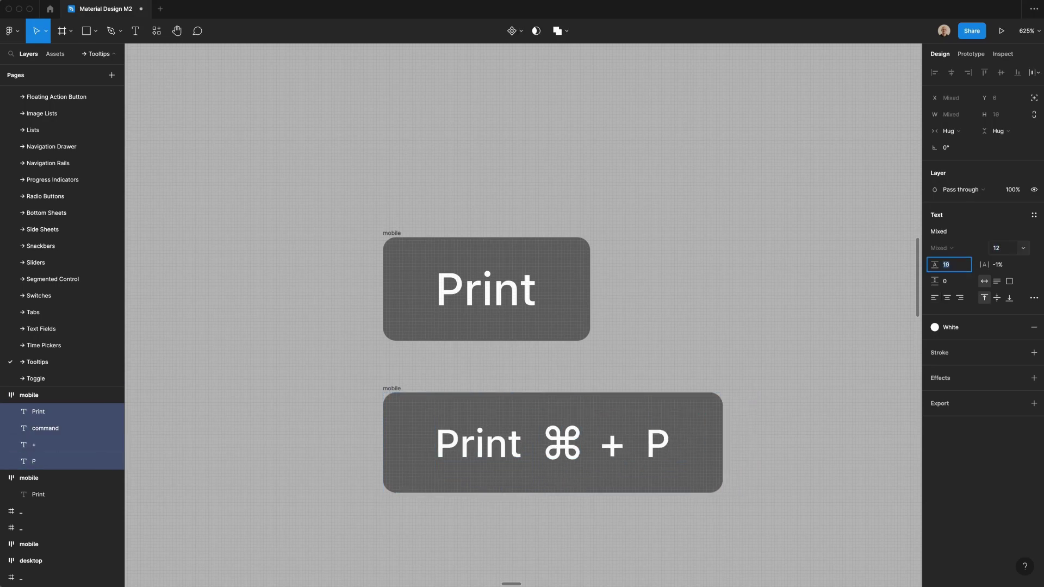
key(Return)
Step: Set the bottom tooltip frame's padding to 8 horizontal and 3 vertical
key(Escape)
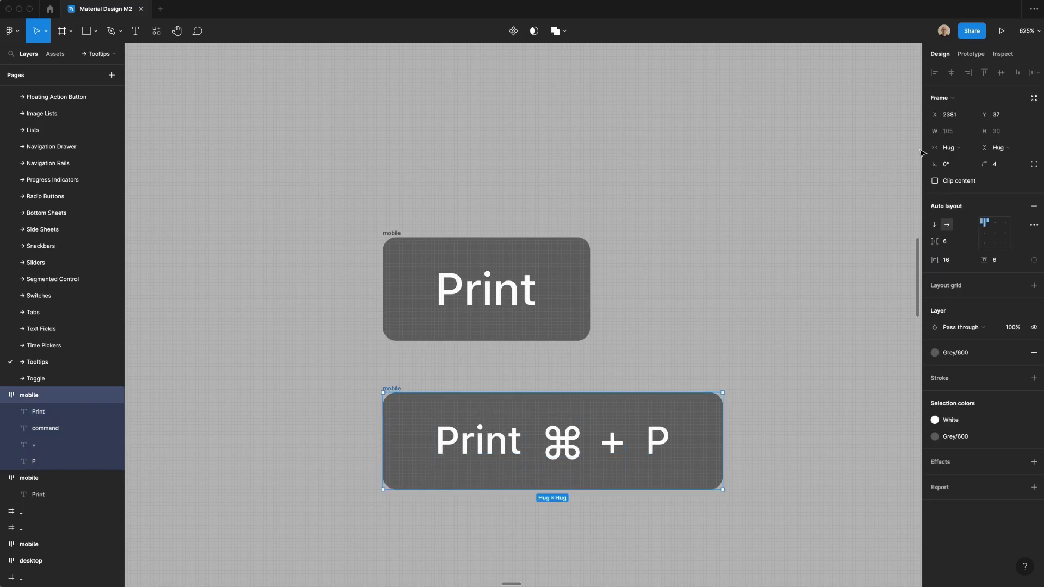
click(954, 262)
text(8)
key(Tab)
text(3)
key(Return)
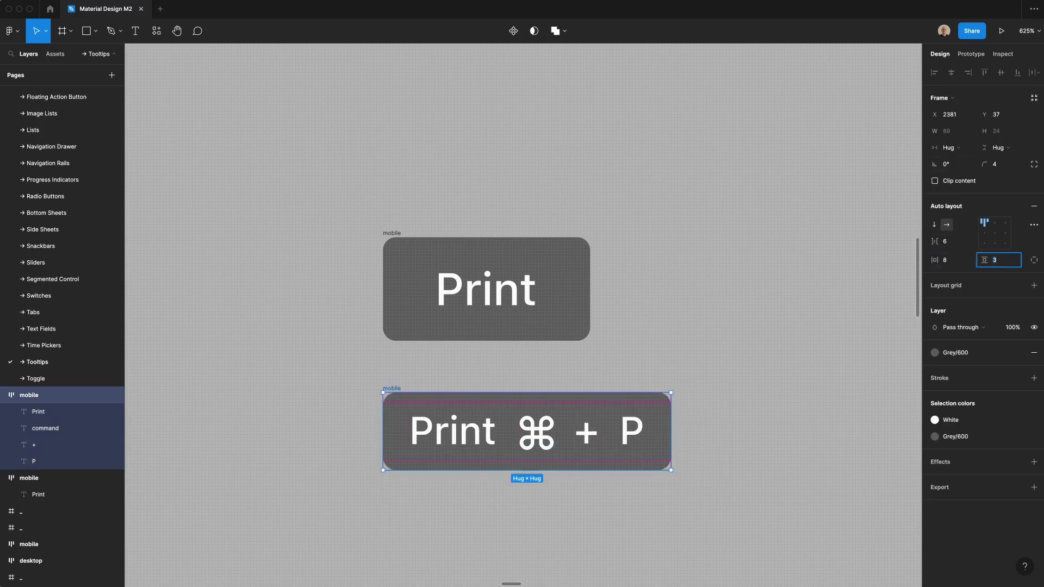
Step: Rename the bottom tooltip frame to 'desktop', fixing a typo
click(600, 383)
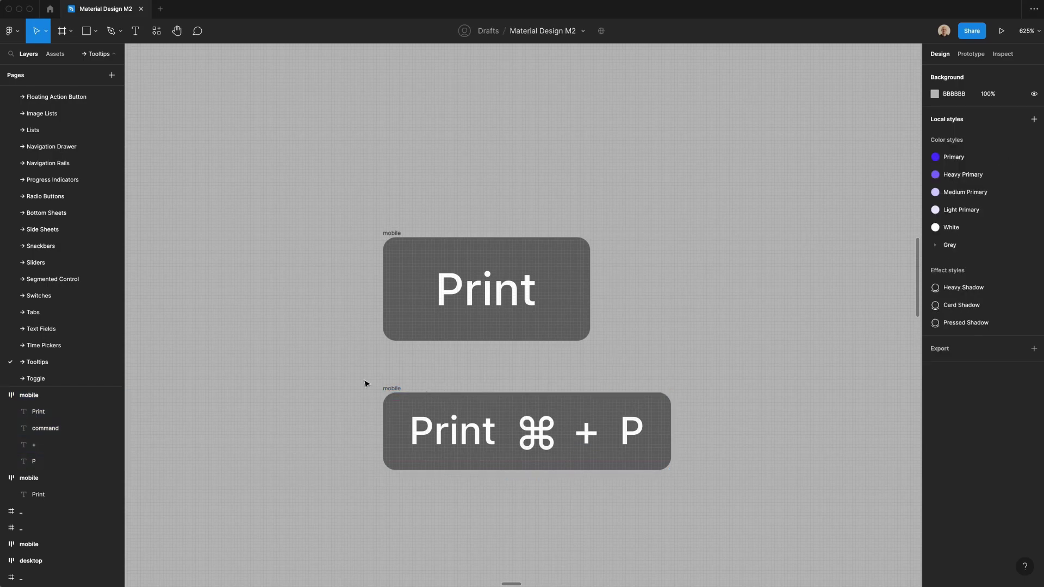
double_click(399, 387)
text(desktp)
key(Return)
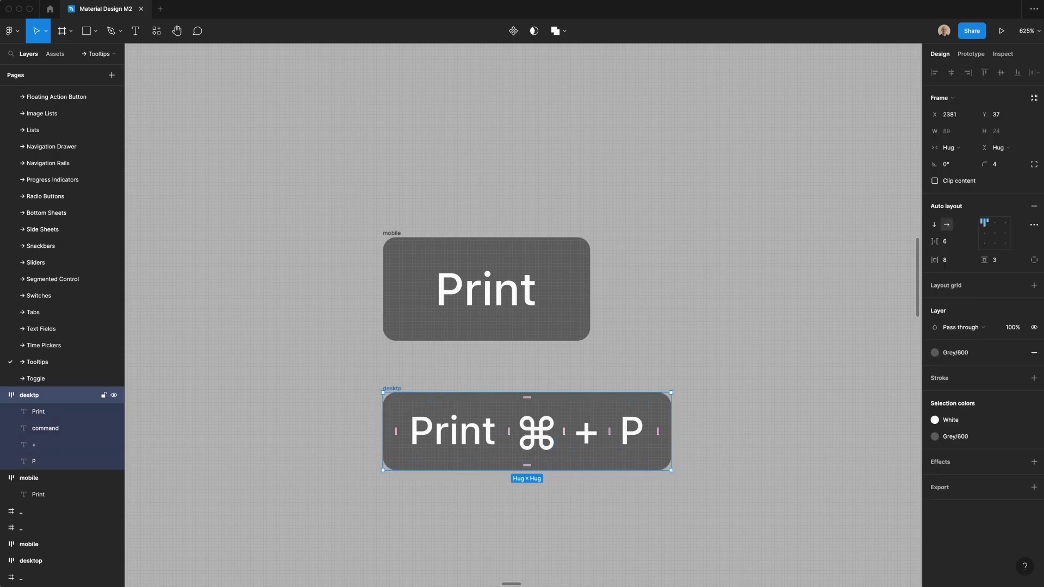
double_click(35, 396)
click(35, 396)
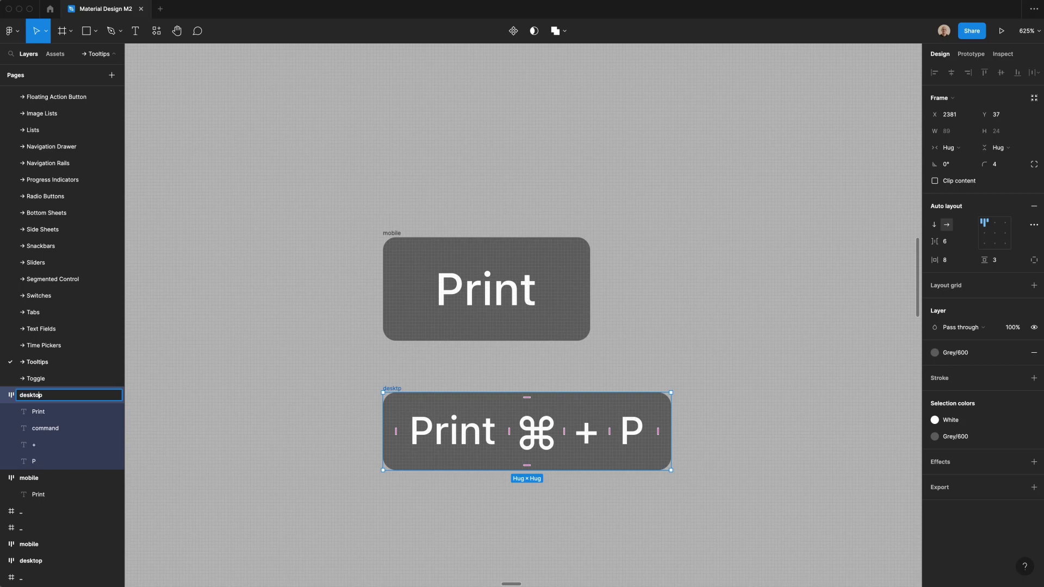
text(o)
key(Return)
Step: Combine mobile and desktop into a component set 'tooltip' with property 'type'
drag(268, 168, 707, 532)
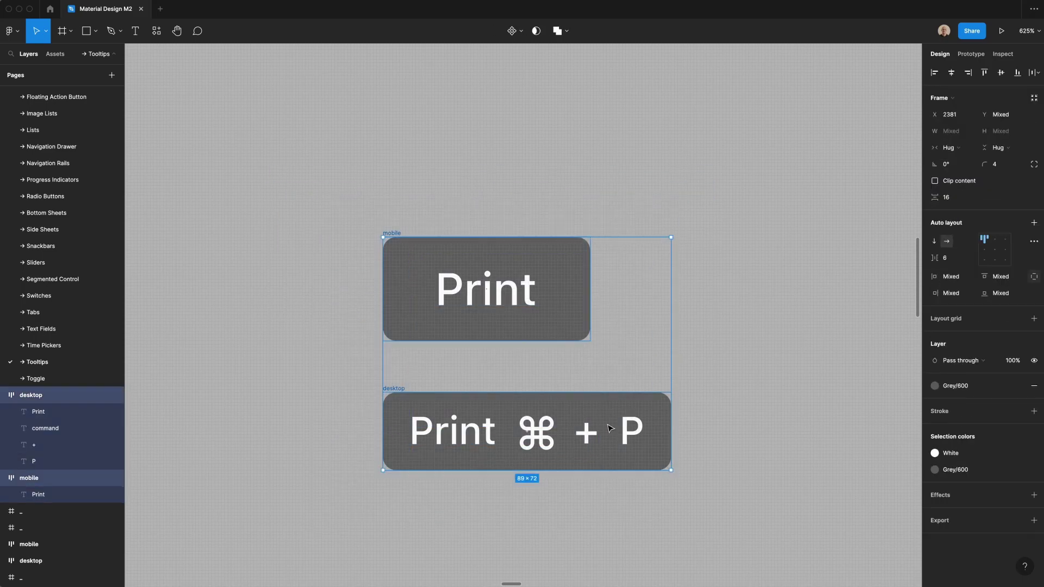
click(521, 31)
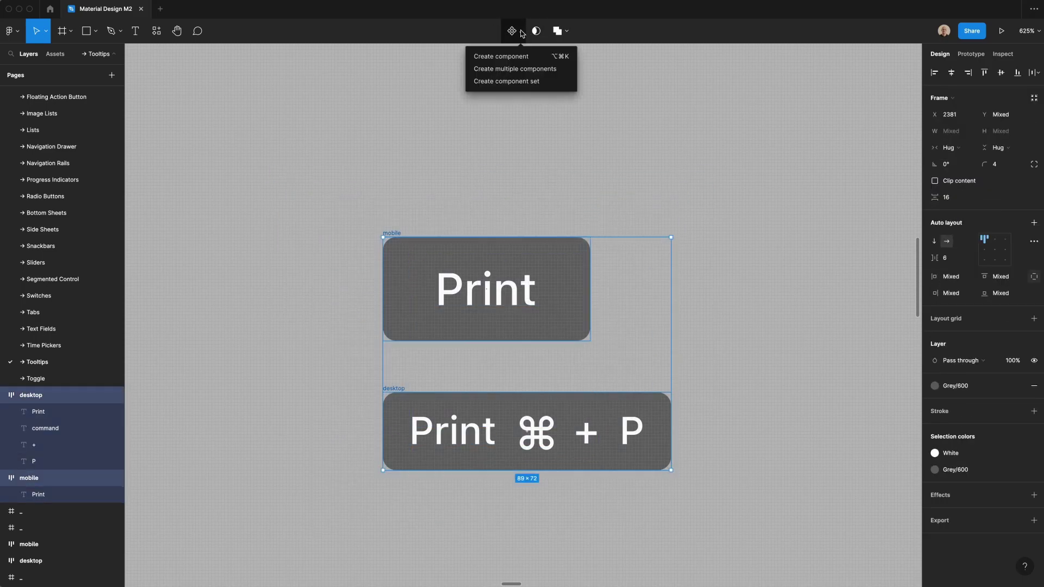
click(521, 81)
double_click(988, 194)
text(tooltip)
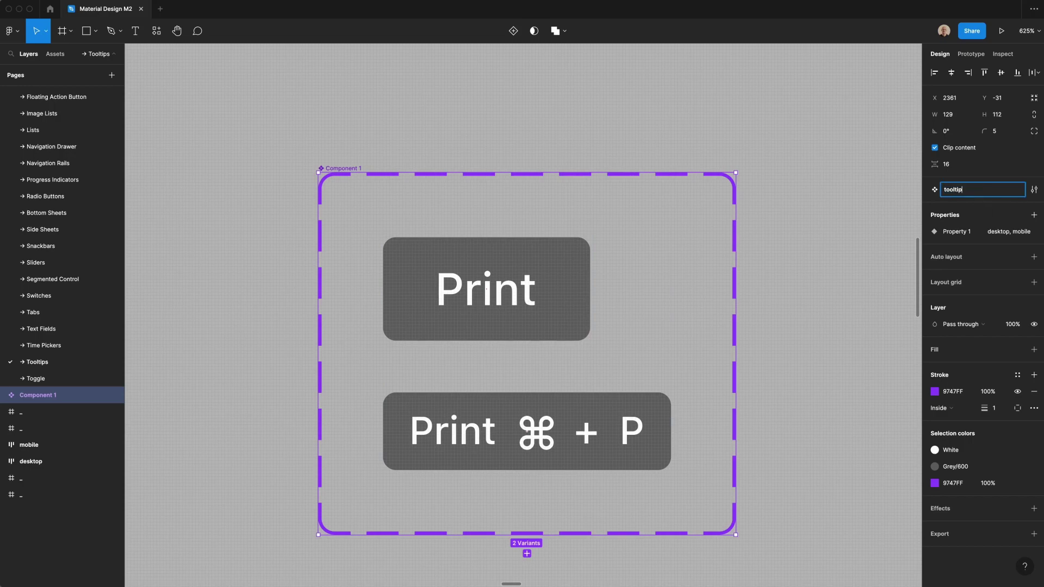
key(Tab)
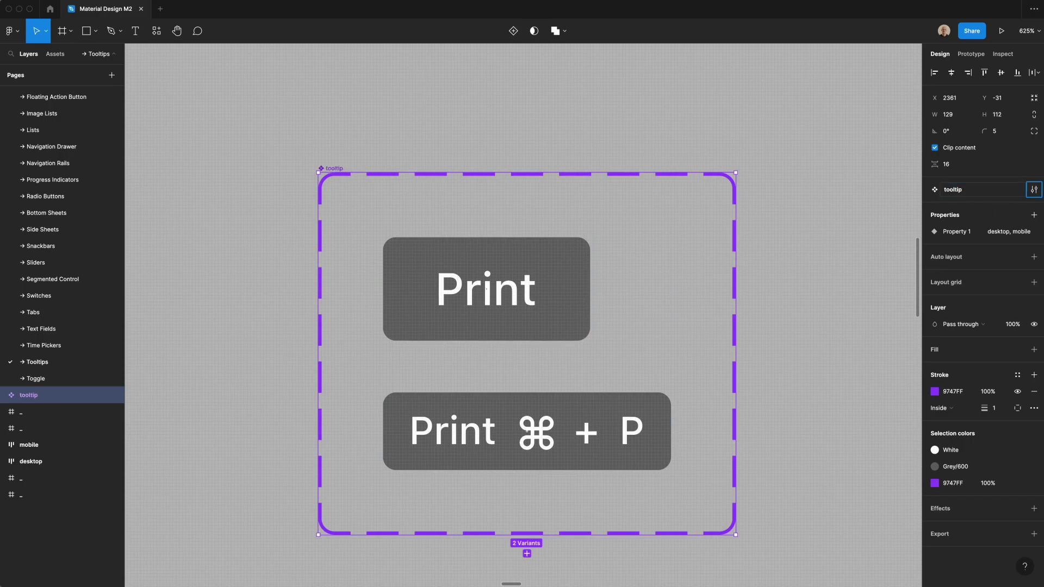
double_click(975, 229)
text(type)
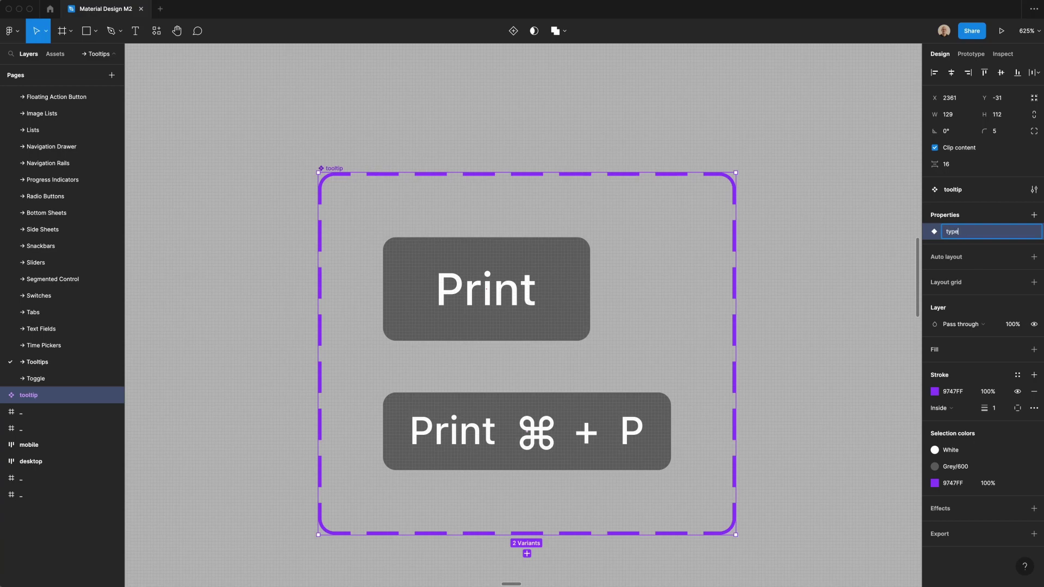
key(Return)
Step: Place a tooltip instance to the right and switch its type to mobile
click(741, 149)
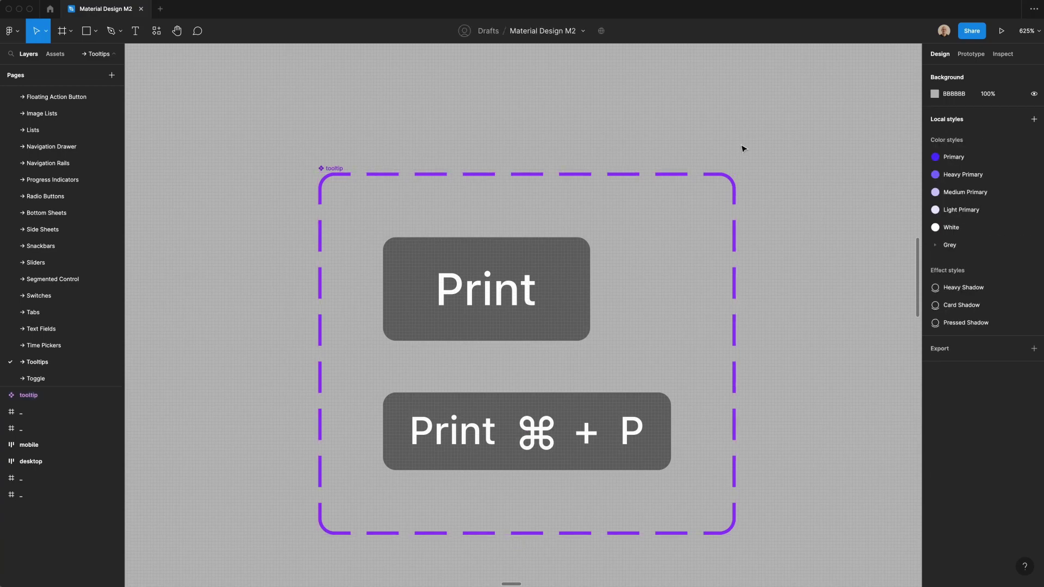
click(562, 461)
scroll(560, 462, right, 1)
drag(337, 435, 848, 288)
scroll(793, 298, right, 5)
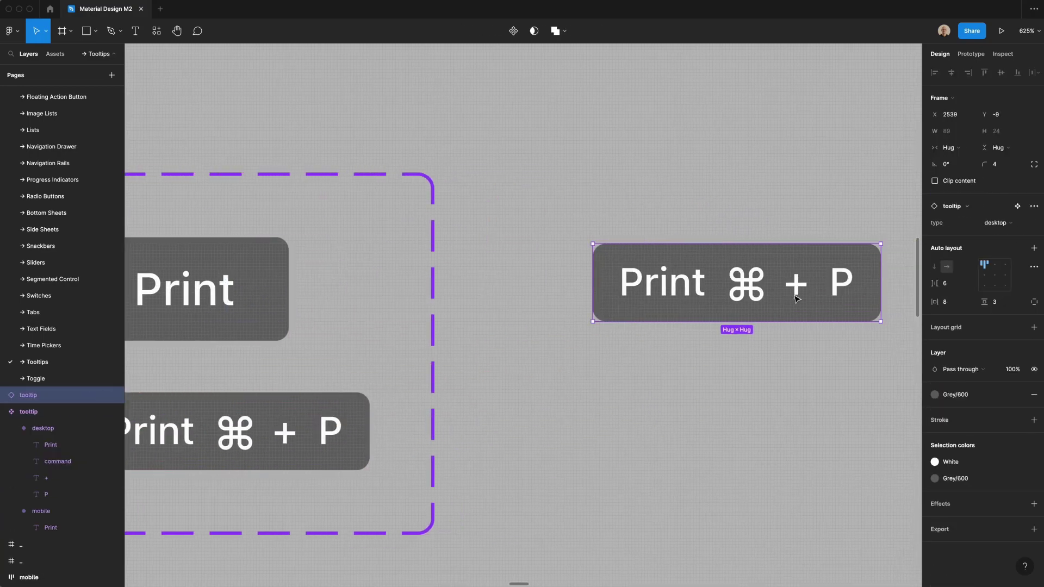
click(995, 223)
click(996, 234)
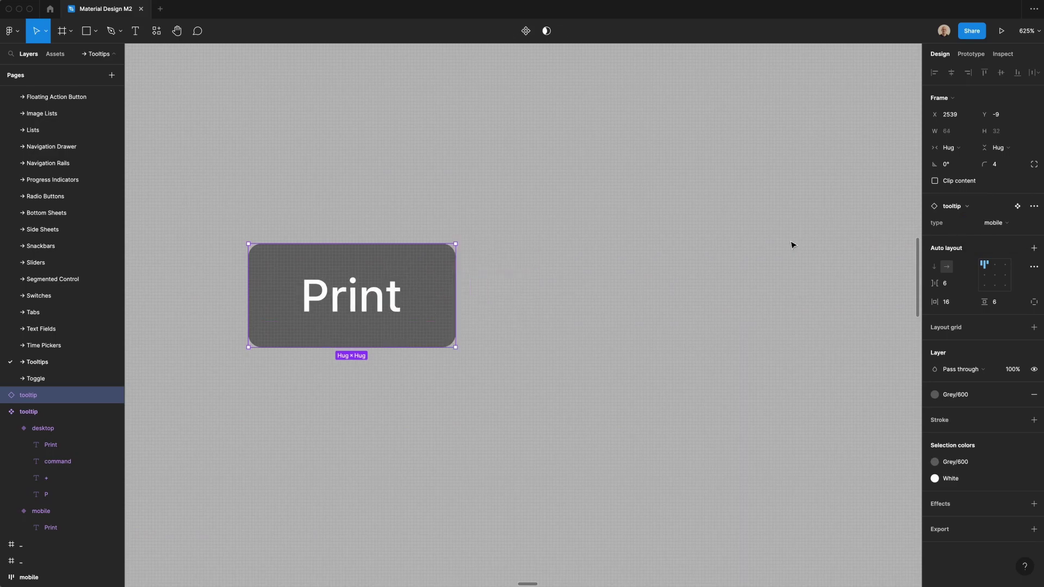
click(596, 237)
key(minus)
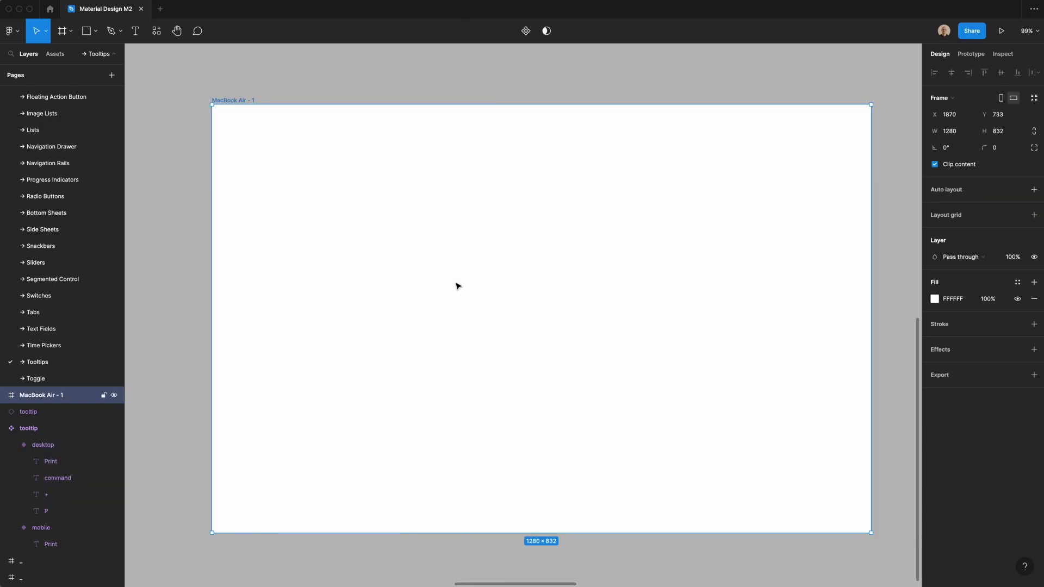
Step: Paste the tooltip into the frame and draw a full-width rectangle bar
key(Return)
click(231, 232)
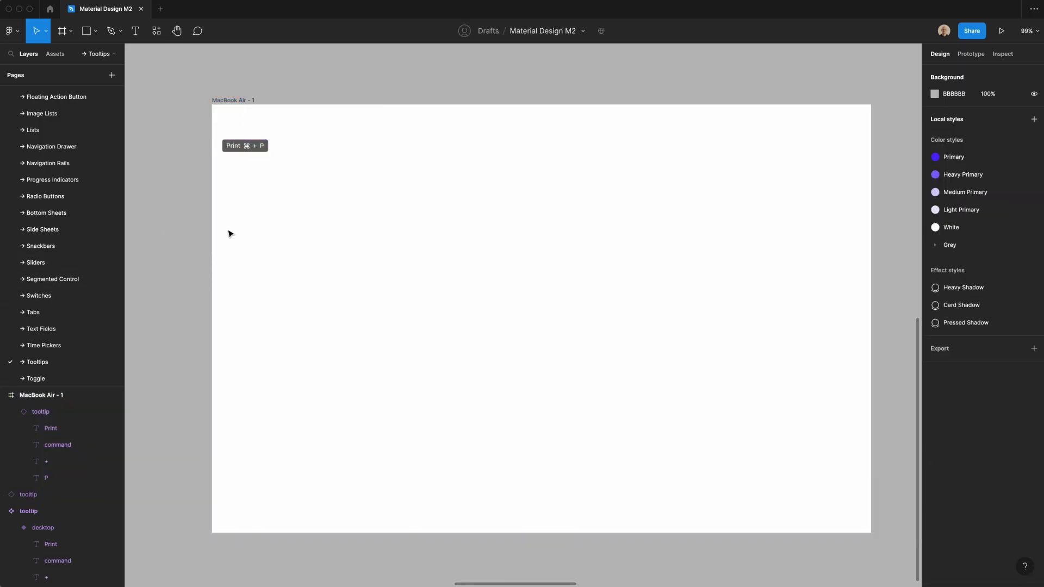
key(r)
mouse_move(311, 241)
mouse_down()
mouse_move(613, 291)
mouse_move(870, 279)
mouse_up()
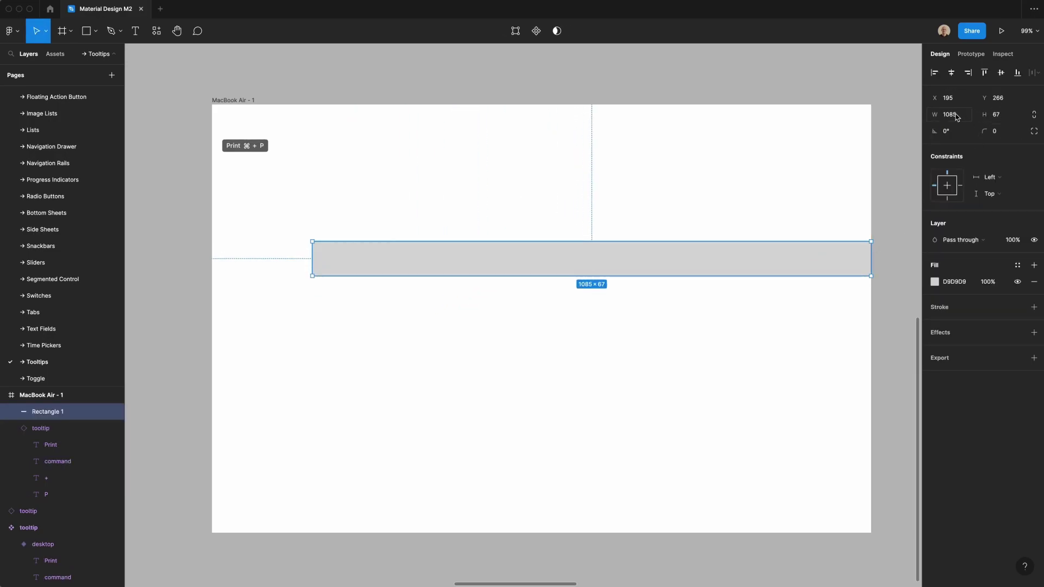
drag(312, 258, 212, 258)
Step: Give the bar a White fill and a Grey/100 outline
click(1017, 265)
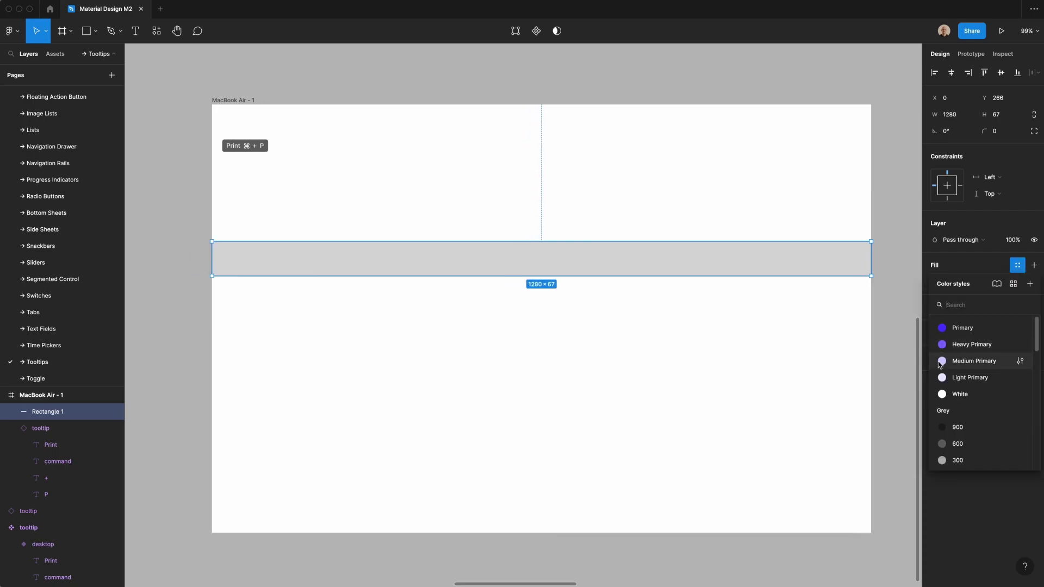
click(952, 394)
click(1034, 290)
click(1016, 291)
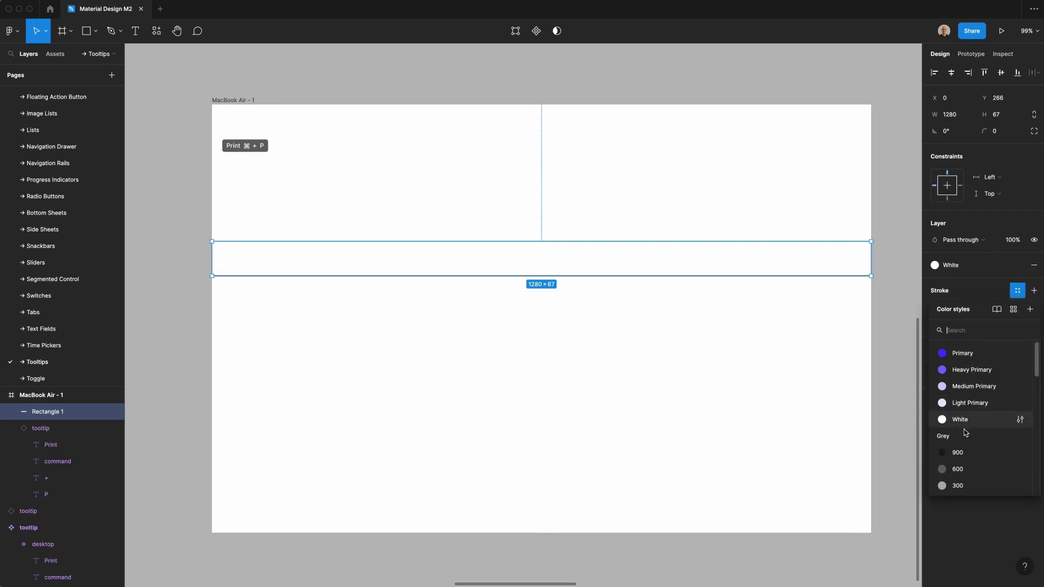
click(988, 485)
click(954, 290)
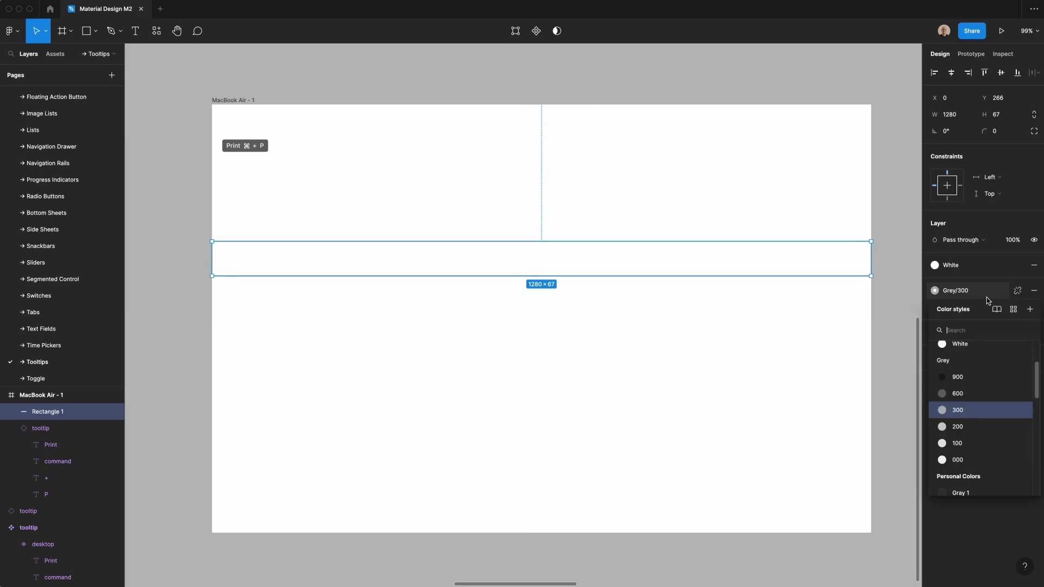
click(967, 435)
Step: Make the bar 56 tall and align it to the frame's top edge
click(590, 287)
click(846, 257)
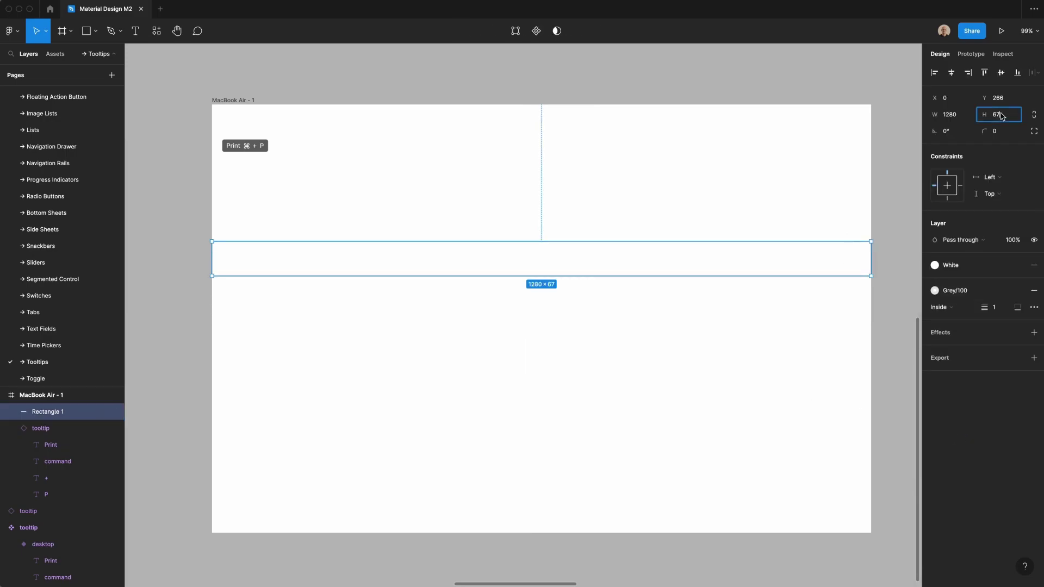
text(56)
key(Return)
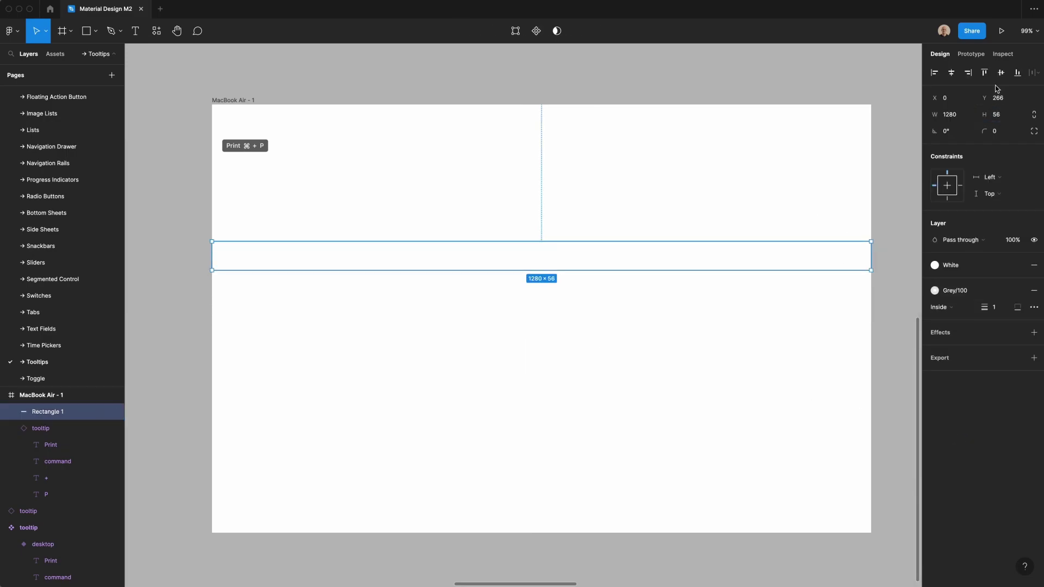
click(983, 72)
click(247, 200)
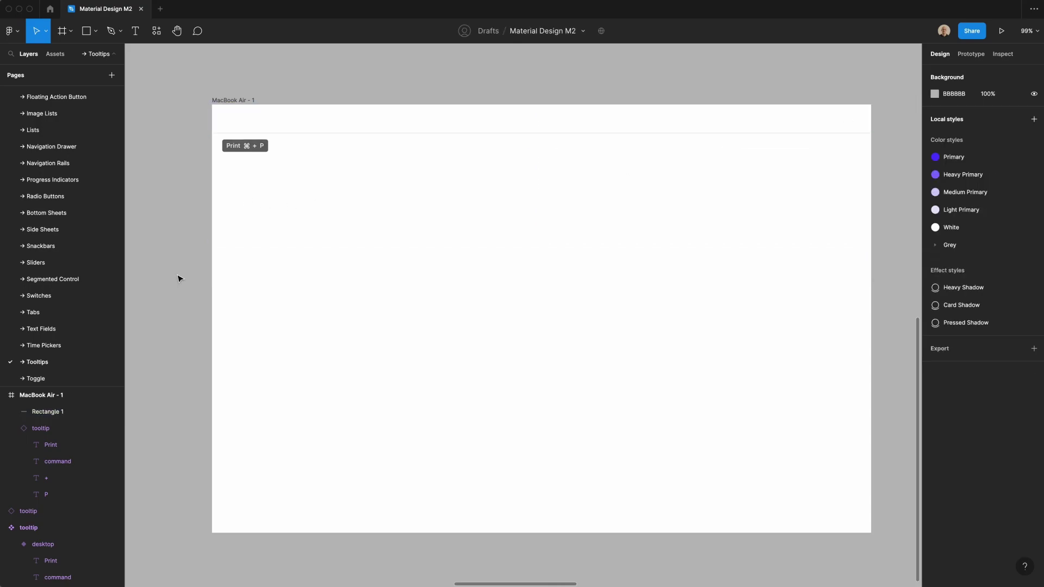
Step: Add a 'print' text layer in Font Awesome 6 Pro at size 16 to show a printer icon
key(t)
click(459, 293)
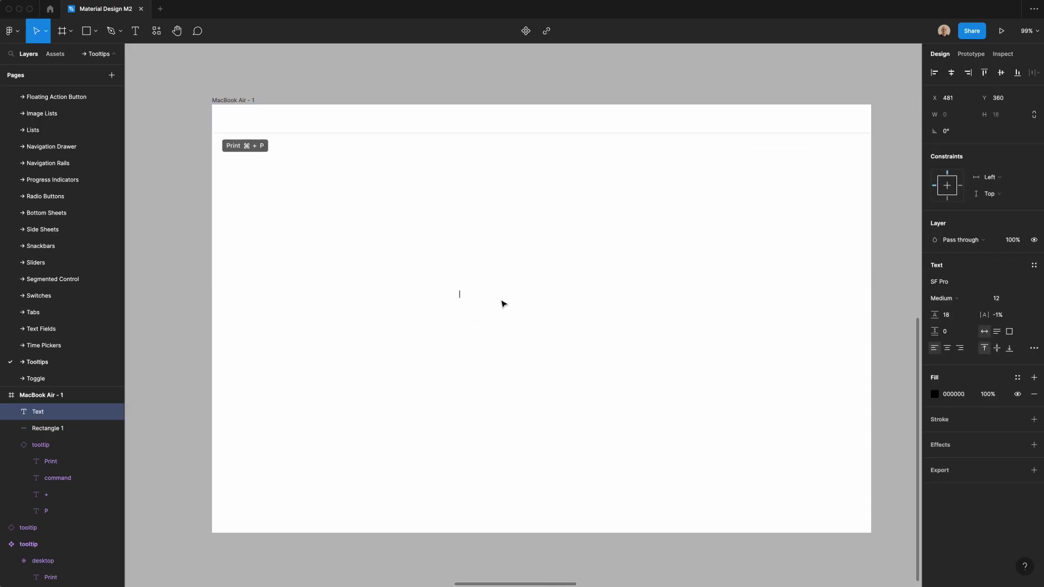
text(print)
key(Escape)
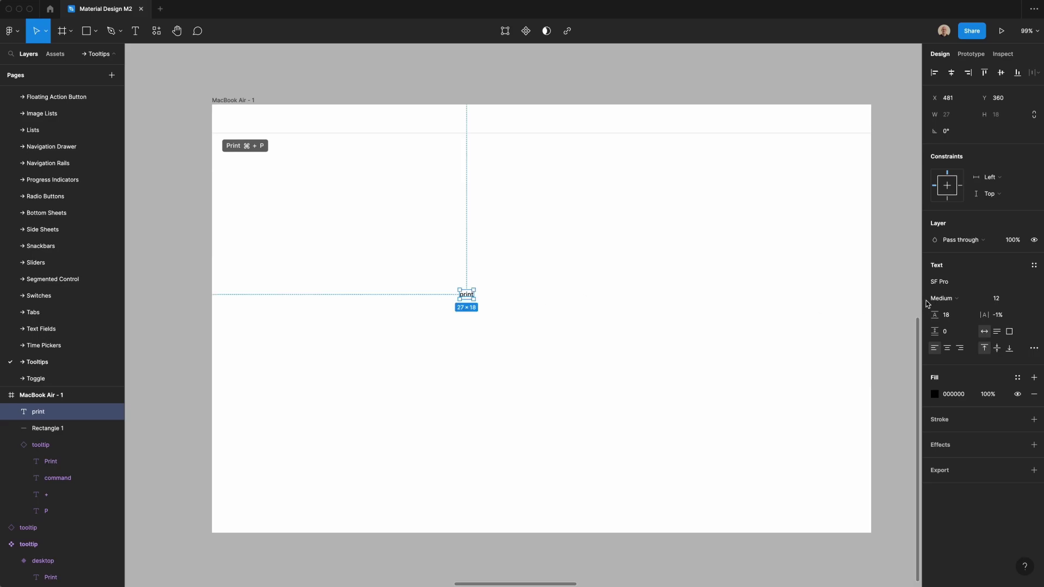
click(980, 281)
text(Font)
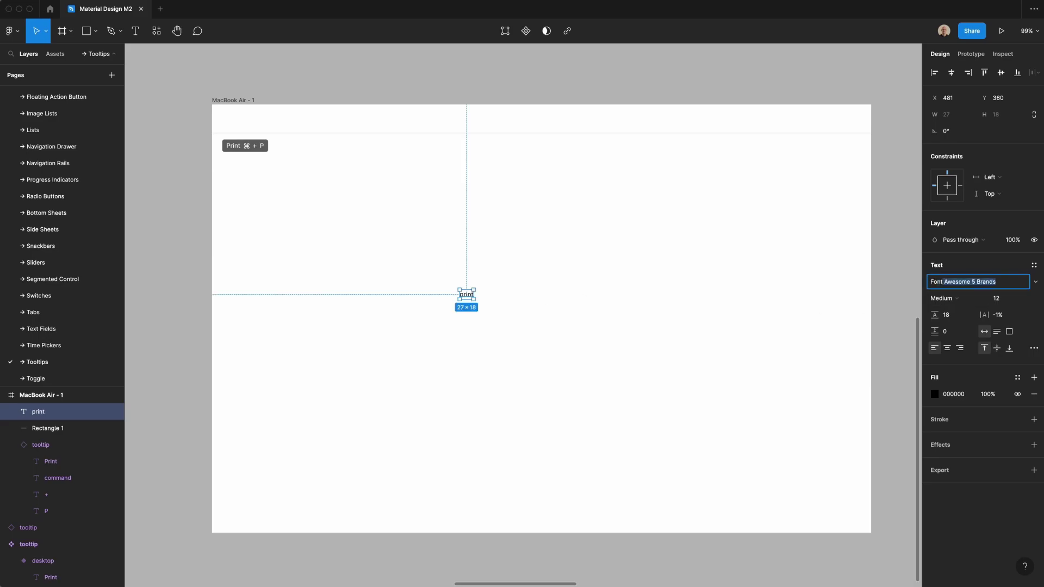
click(1034, 281)
click(991, 345)
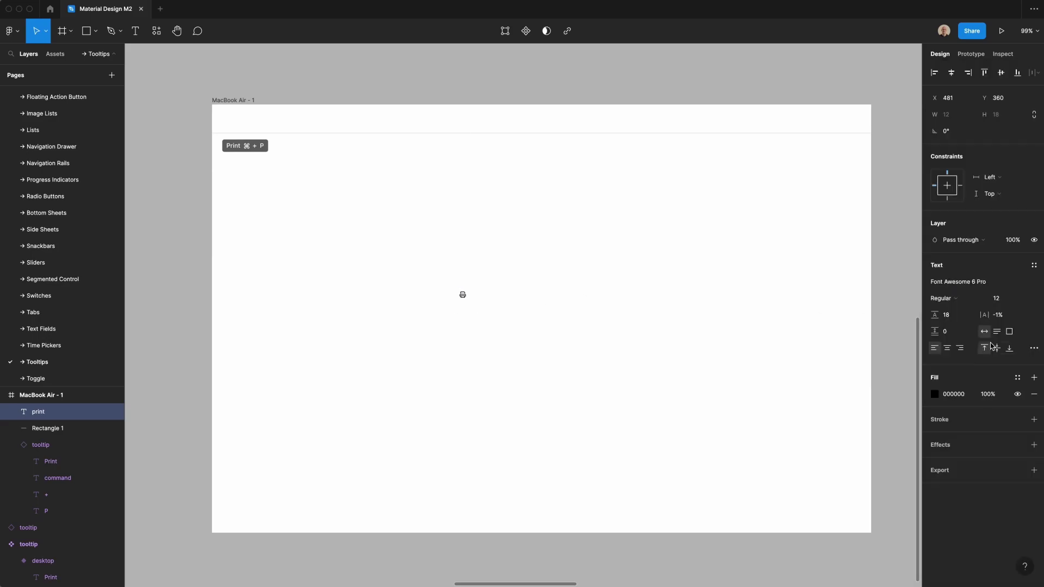
click(1005, 302)
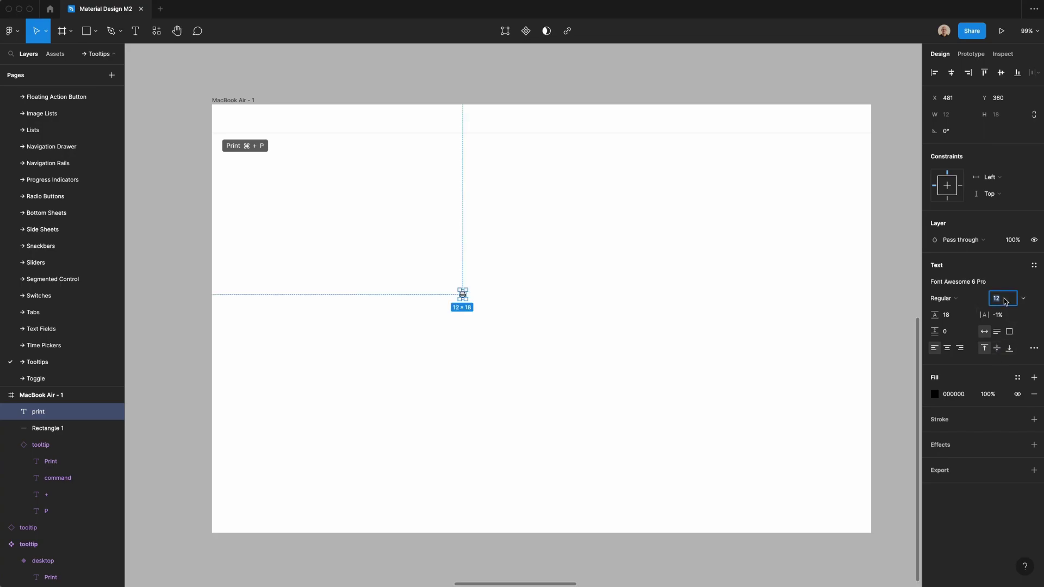
text(16)
key(Return)
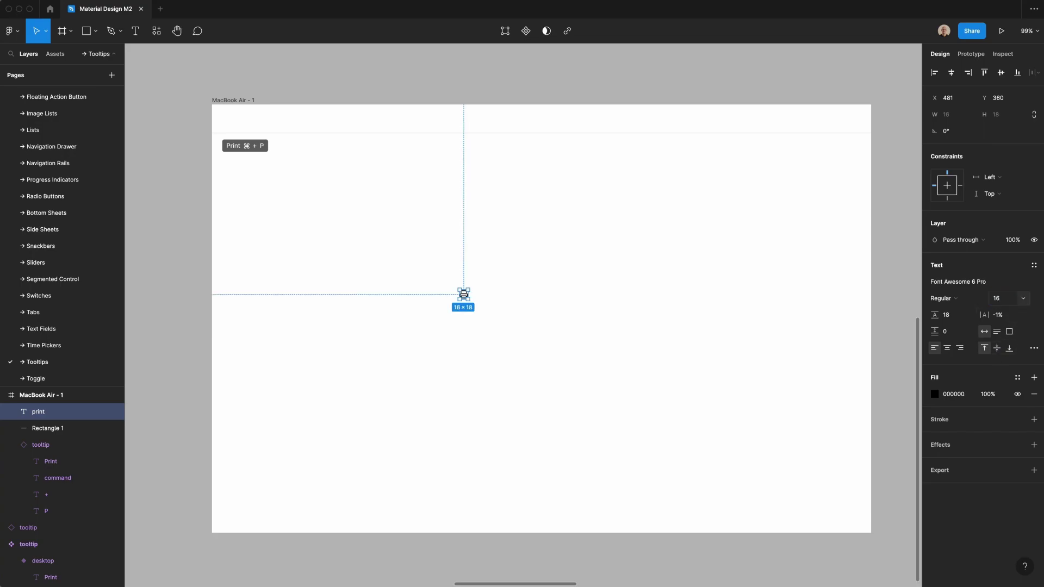
click(962, 317)
Step: Wrap the printer icon in auto layout with 12 px horizontal and vertical padding
key(Escape)
key(shift+a)
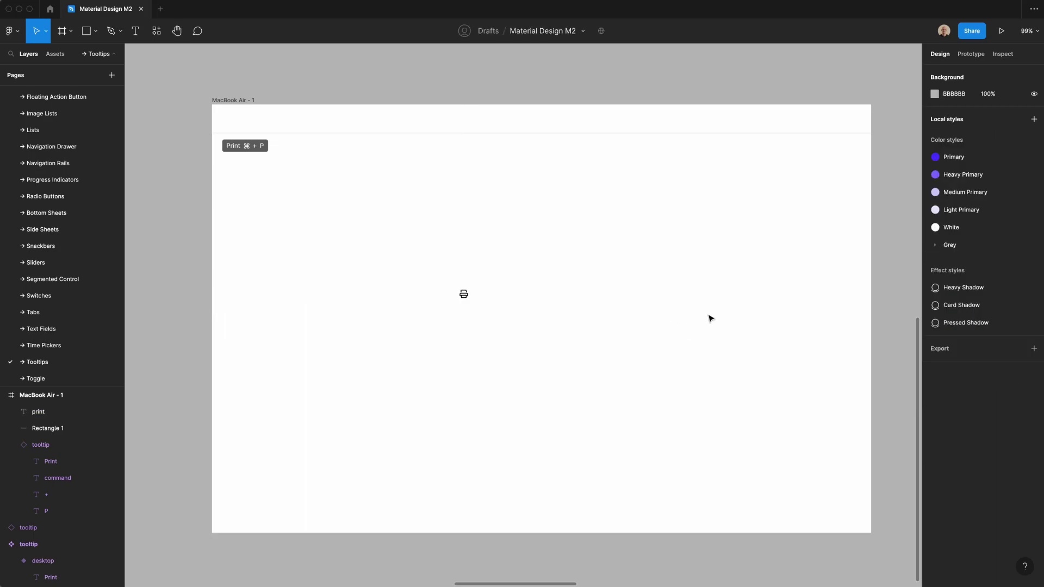
click(960, 261)
key(Up)
key(Up)
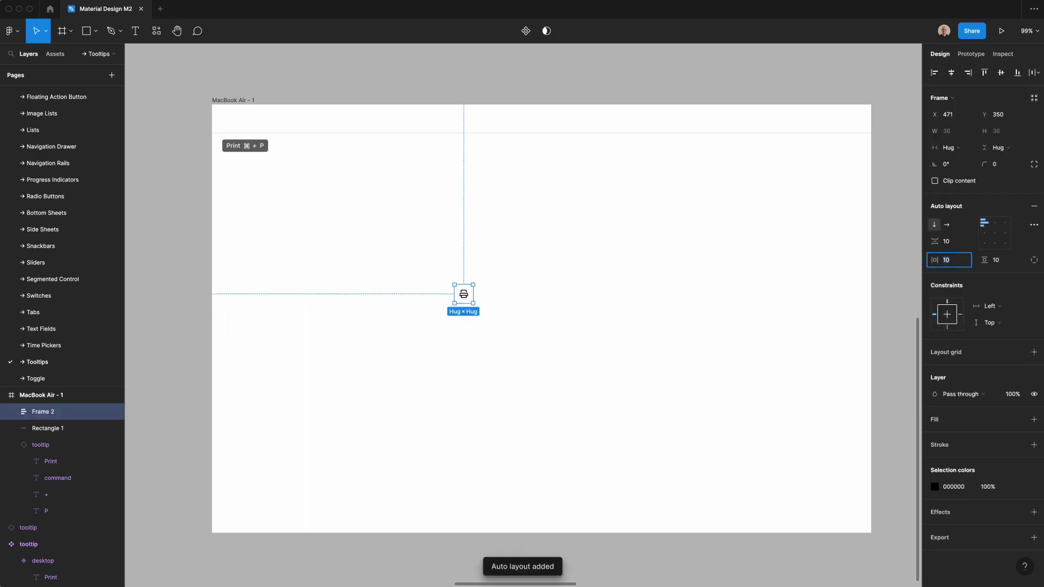
key(Tab)
key(Up)
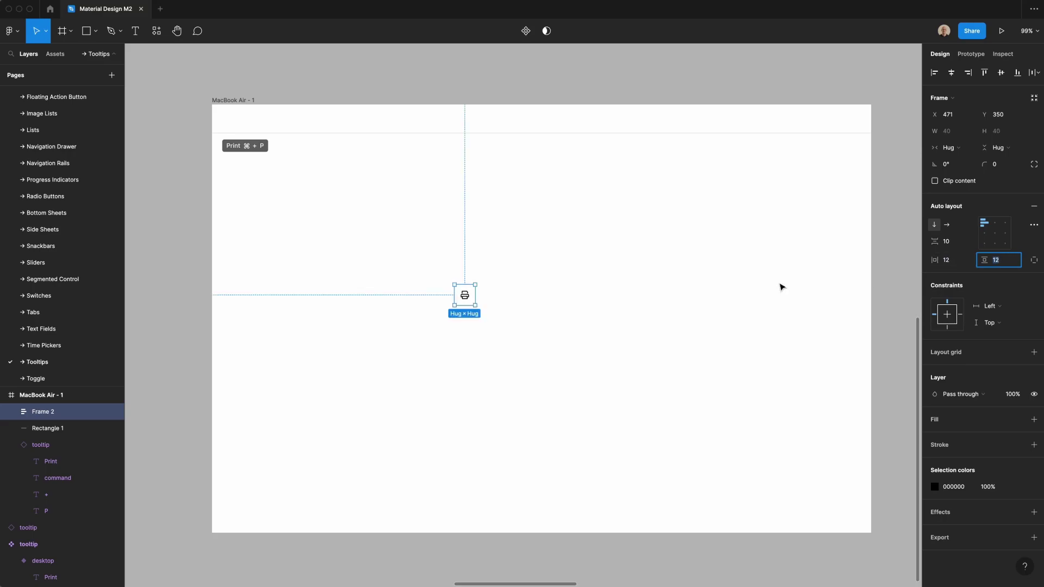
Step: Give the button the Grey/100 fill style and a corner radius of 4
click(542, 298)
click(467, 296)
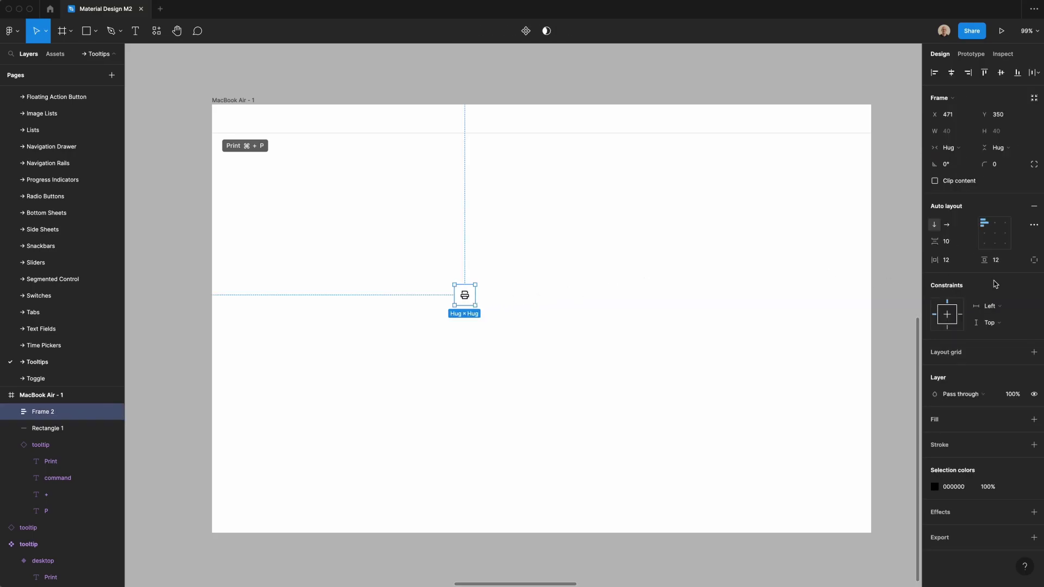
click(1017, 419)
scroll(935, 543, down, 2)
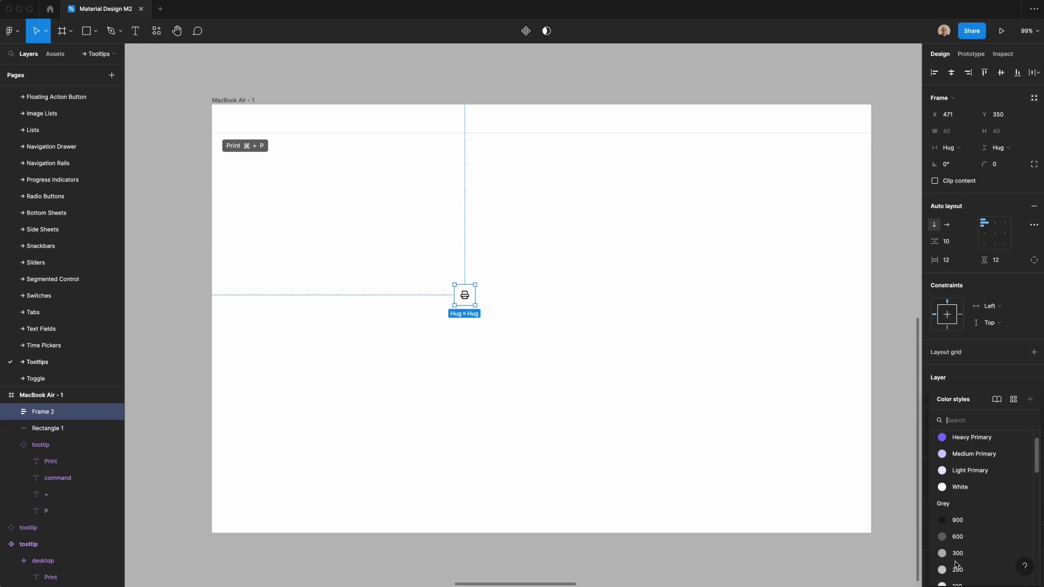
click(957, 568)
click(977, 425)
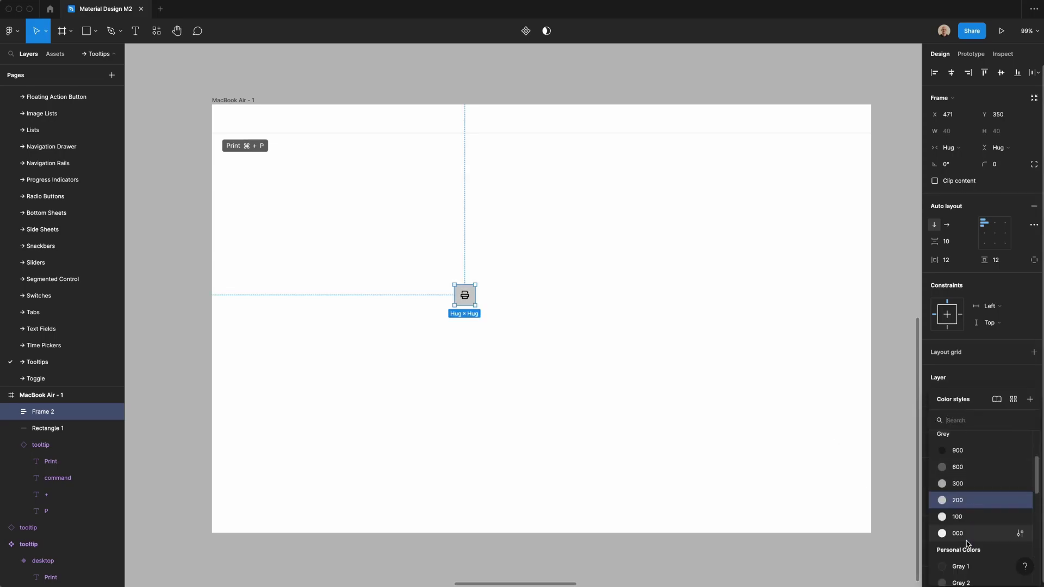
click(961, 516)
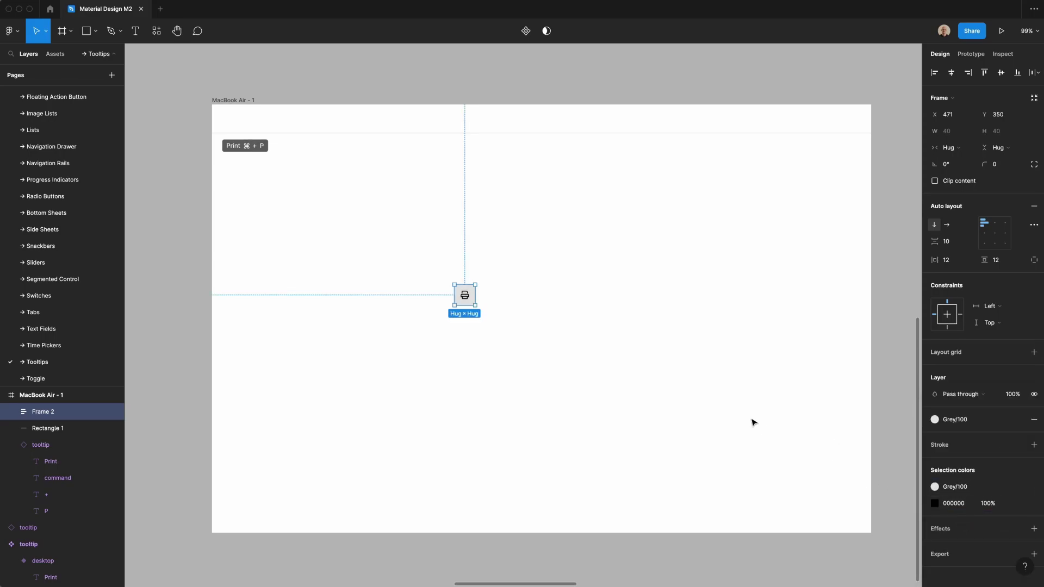
click(1008, 163)
text(3)
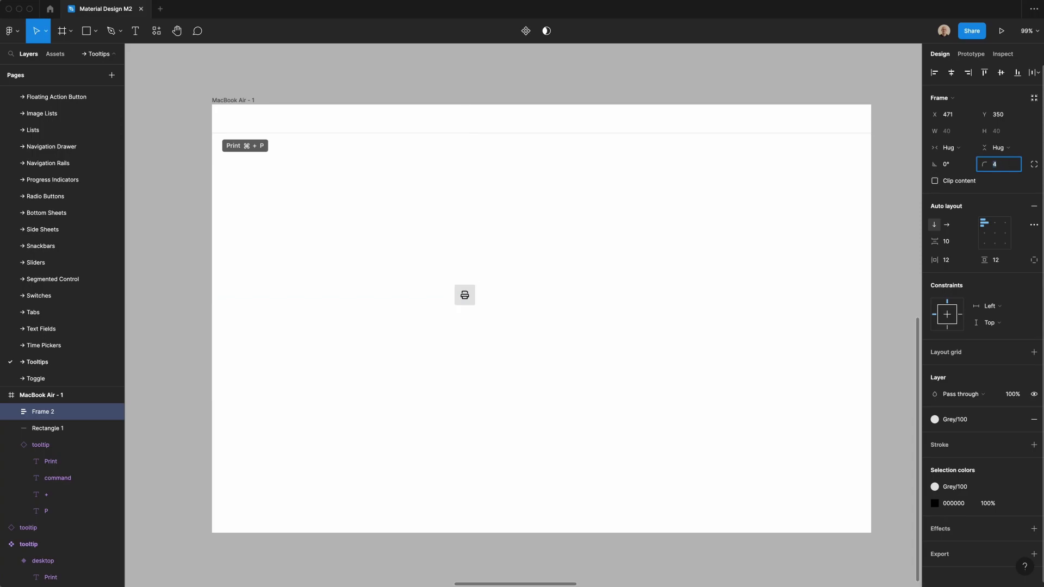
click(560, 291)
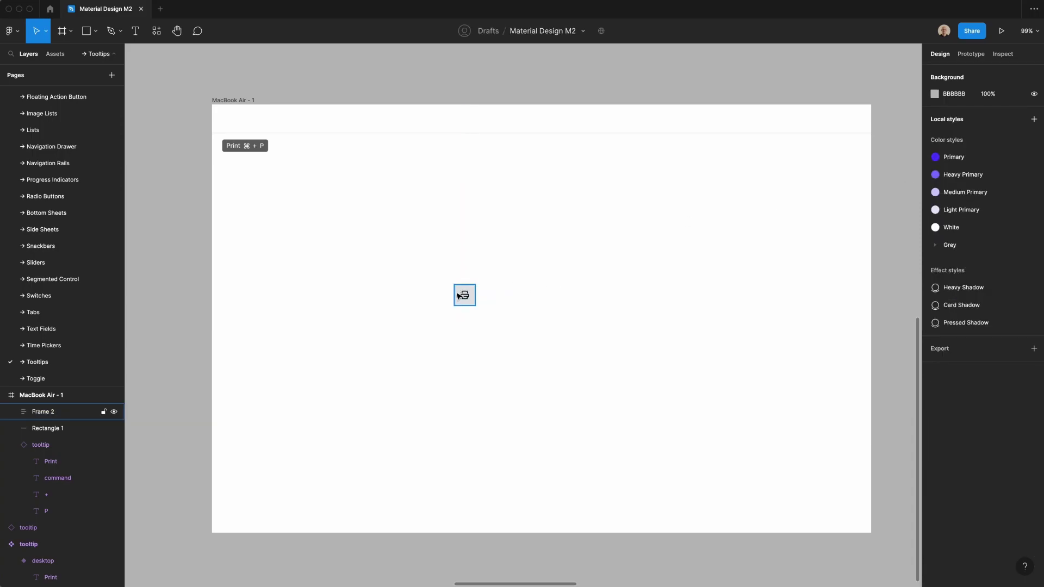
Step: Place the print button in the top bar with the Print tooltip 4 px below it
drag(467, 299, 439, 121)
click(680, 175)
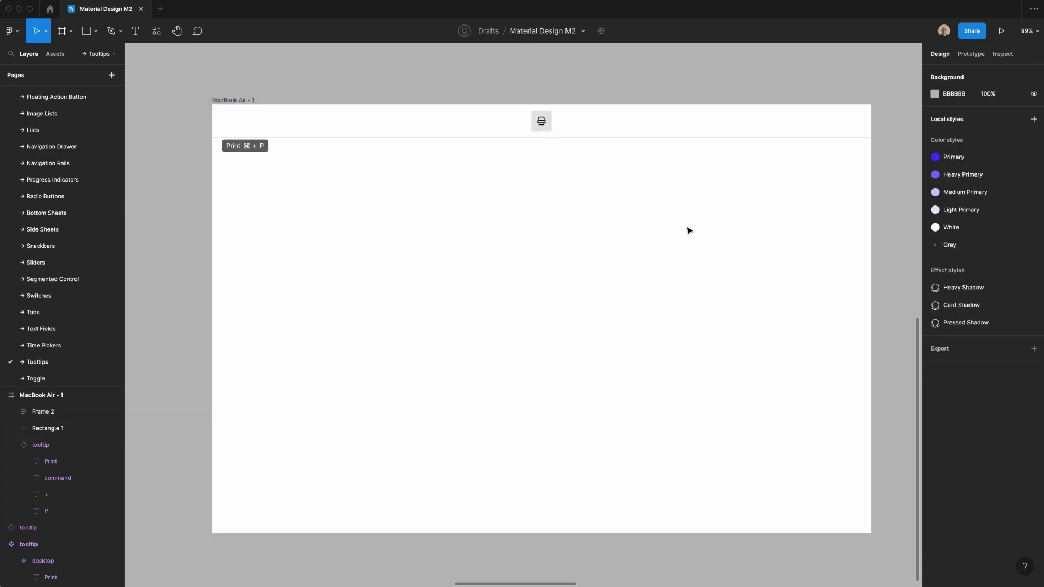
drag(263, 150, 558, 146)
click(247, 82)
click(224, 100)
click(552, 137)
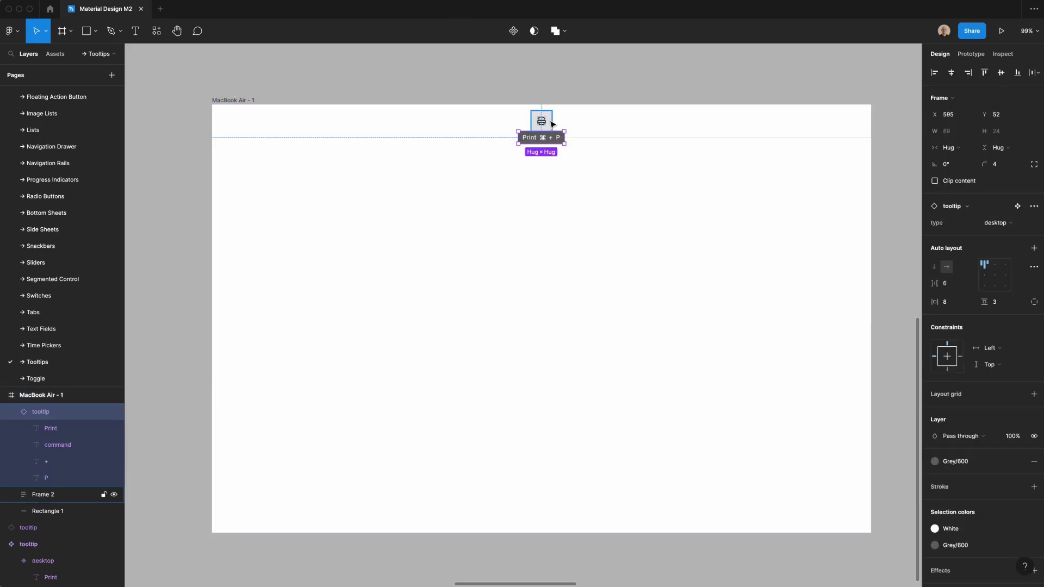
key(Down)
key(Down)
key(Down)
key(Down)
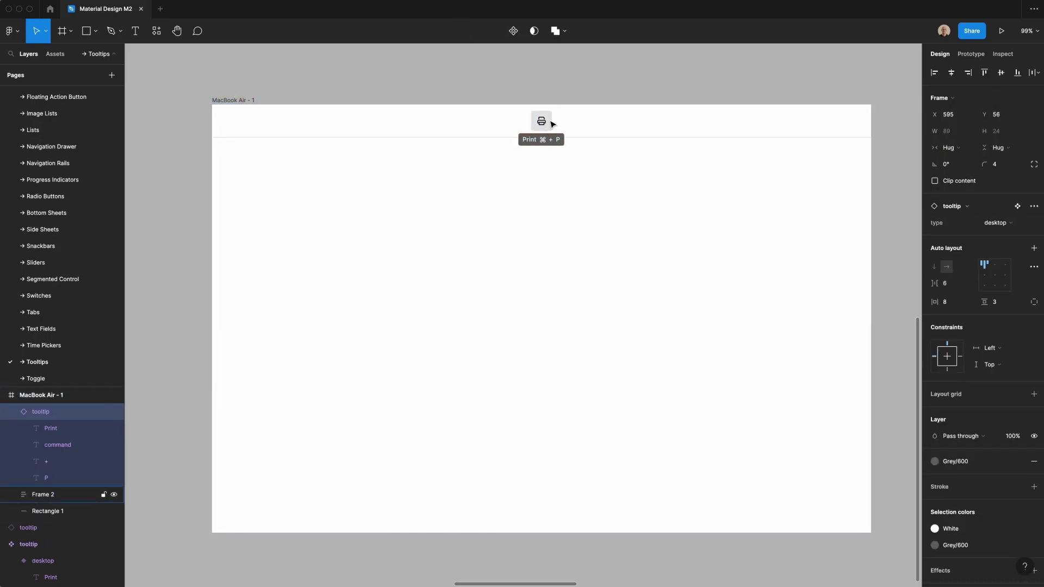
click(148, 116)
Step: Duplicate the MacBook Air - 1 frame as MacBook Air - 2
click(219, 100)
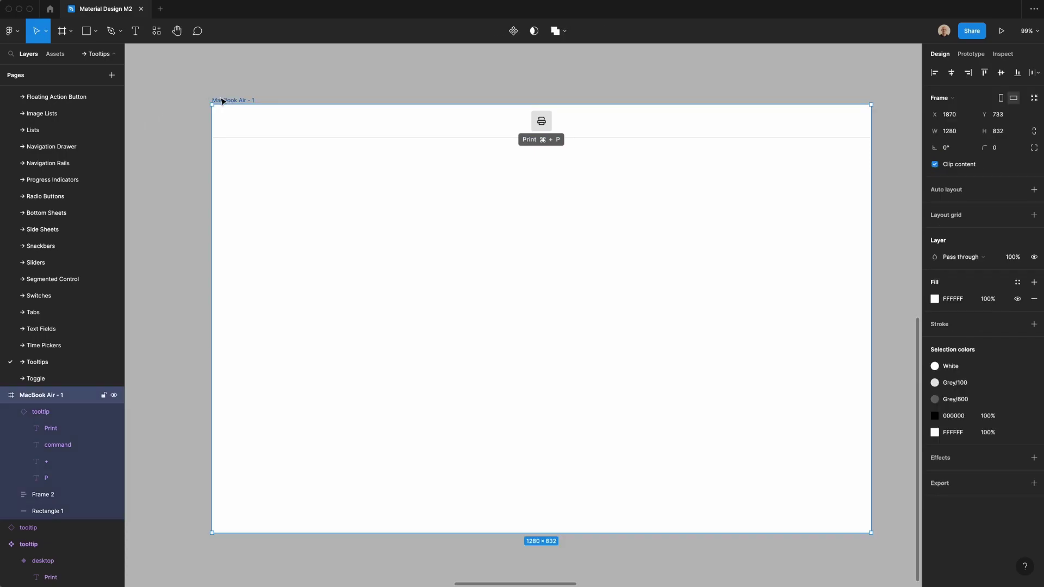
key(super+d)
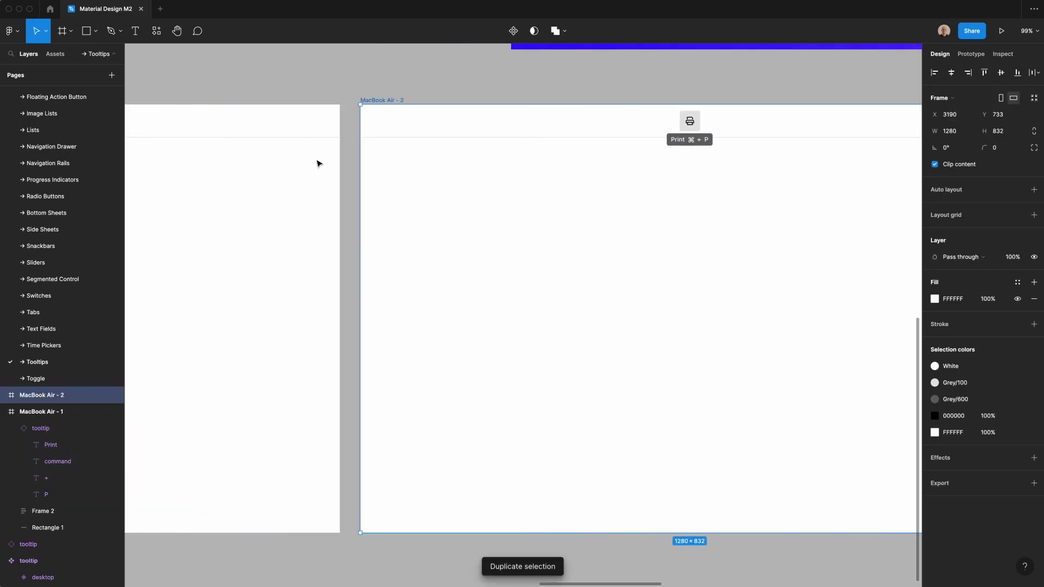
scroll(319, 163, left, 5)
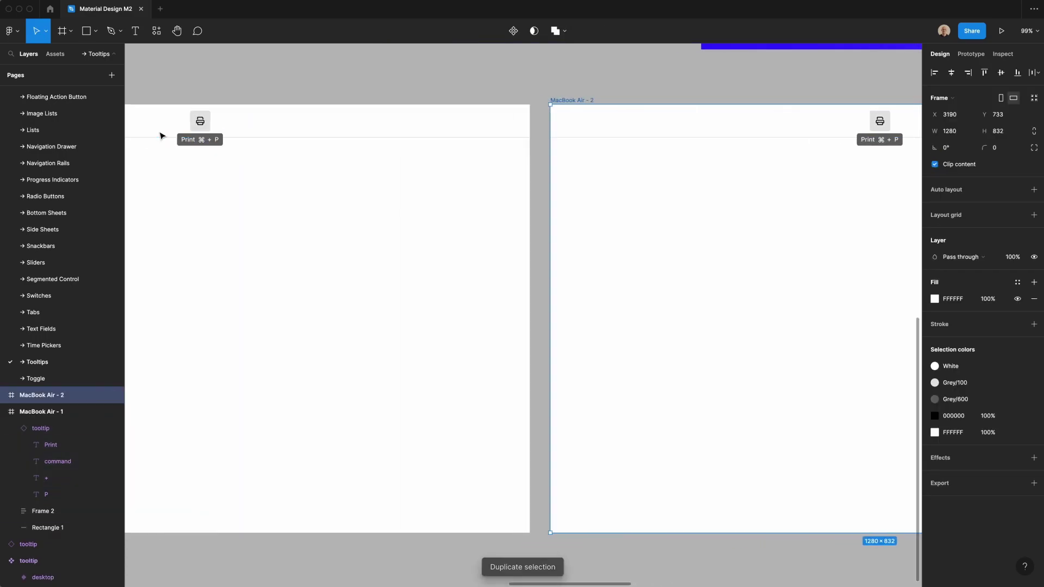
scroll(160, 135, left, 7)
scroll(359, 165, left, 5)
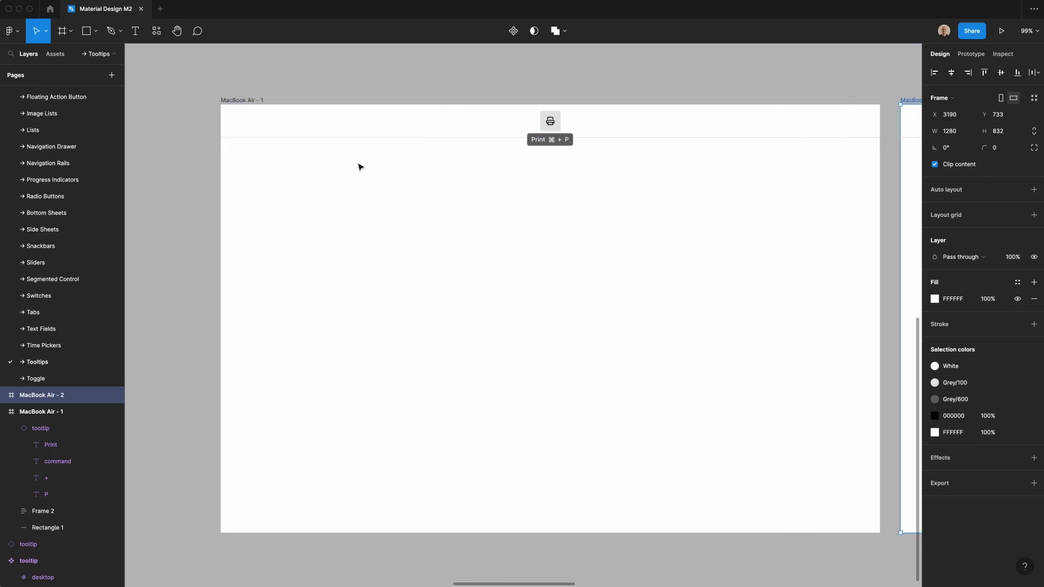
scroll(403, 162, right, 5)
Step: Set the Print tooltip in MacBook Air - 1 to 0.1% layer opacity
click(467, 139)
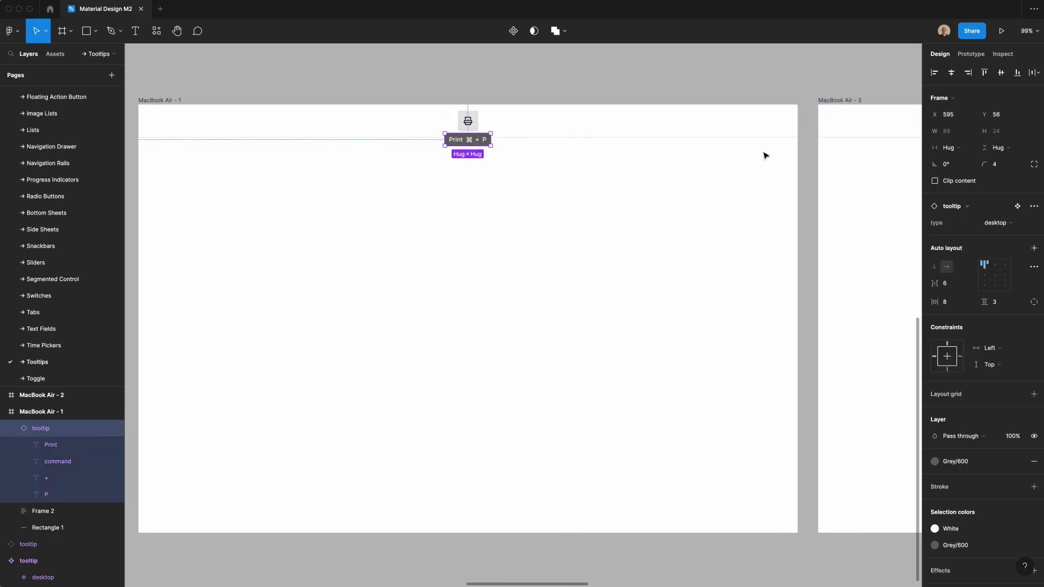
click(1015, 439)
text(0.1)
key(Return)
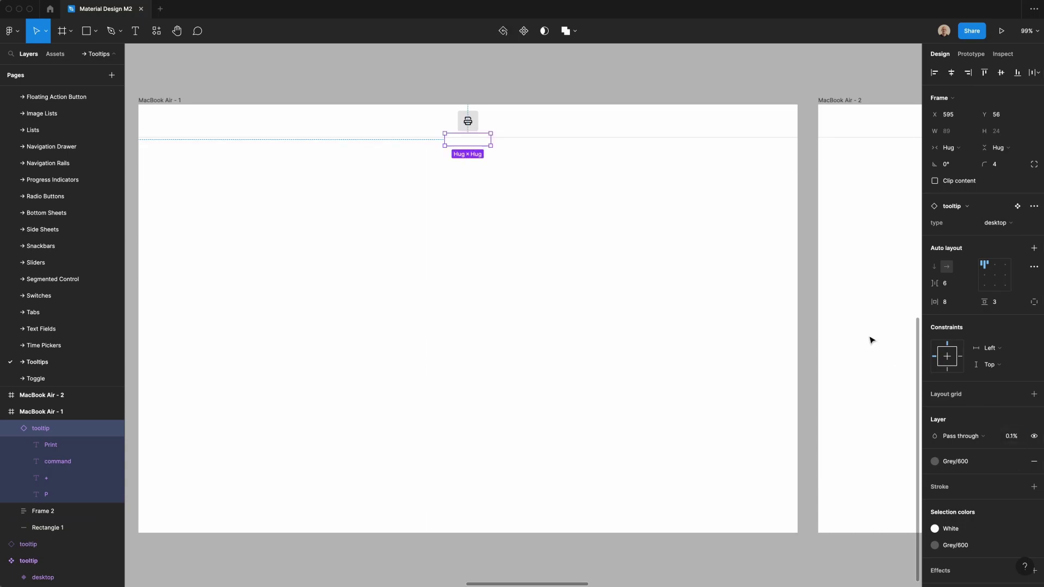
click(511, 95)
Step: Recolour the print icon in MacBook Air - 2 with the Grey/900 style
click(468, 121)
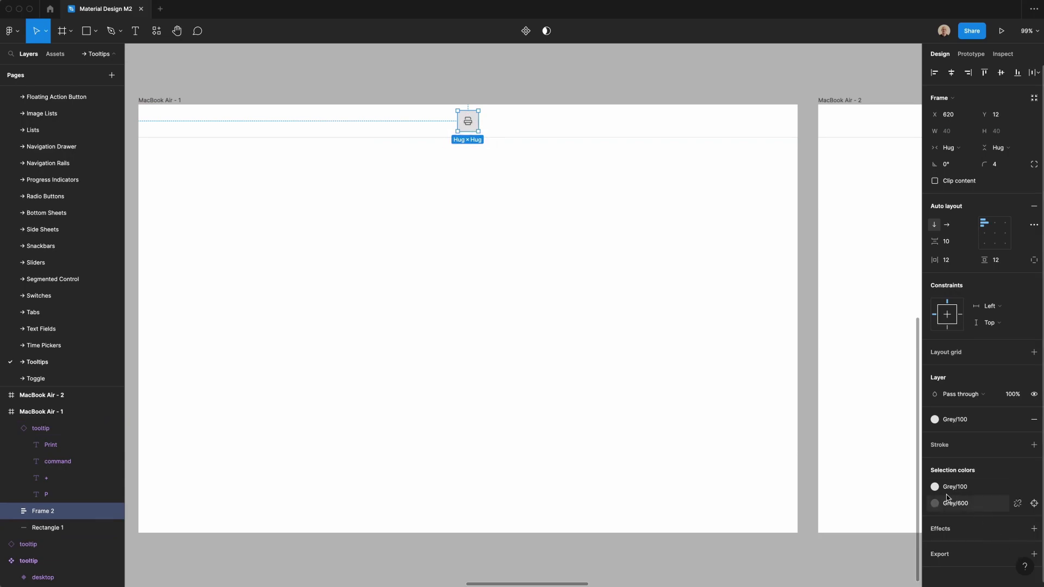
click(717, 322)
scroll(717, 320, right, 8)
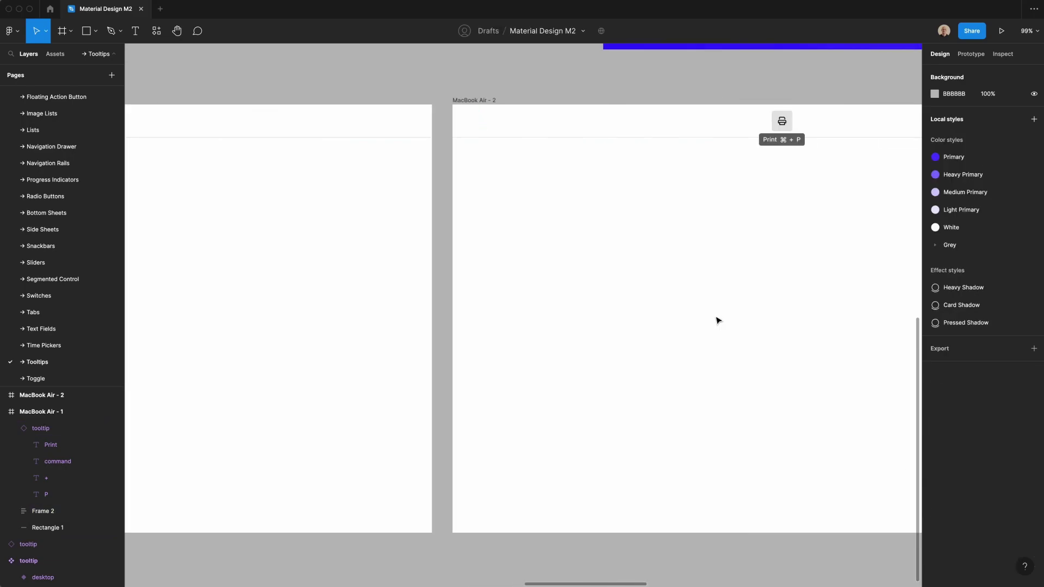
click(726, 121)
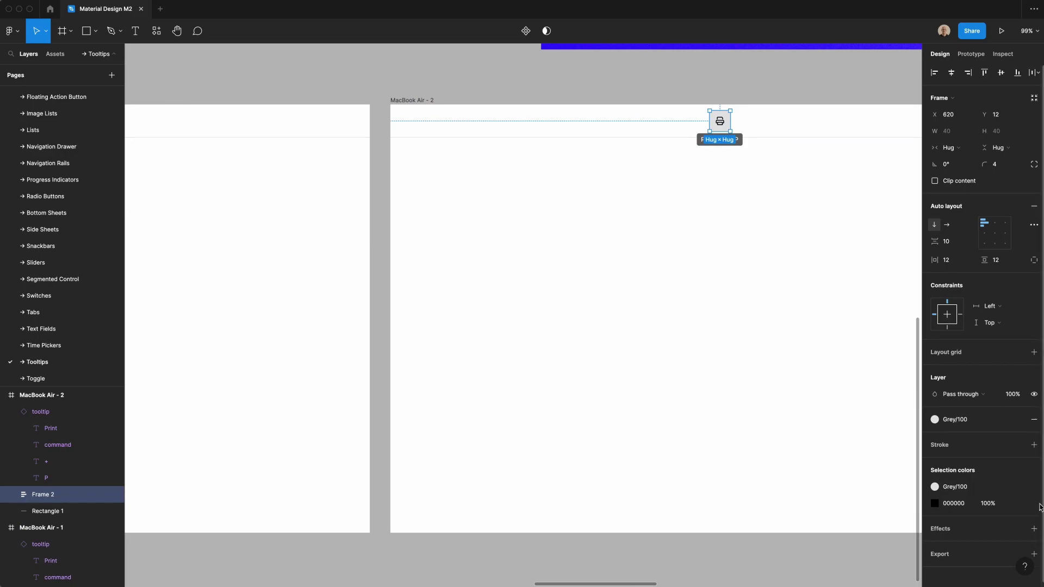
click(1014, 502)
click(853, 536)
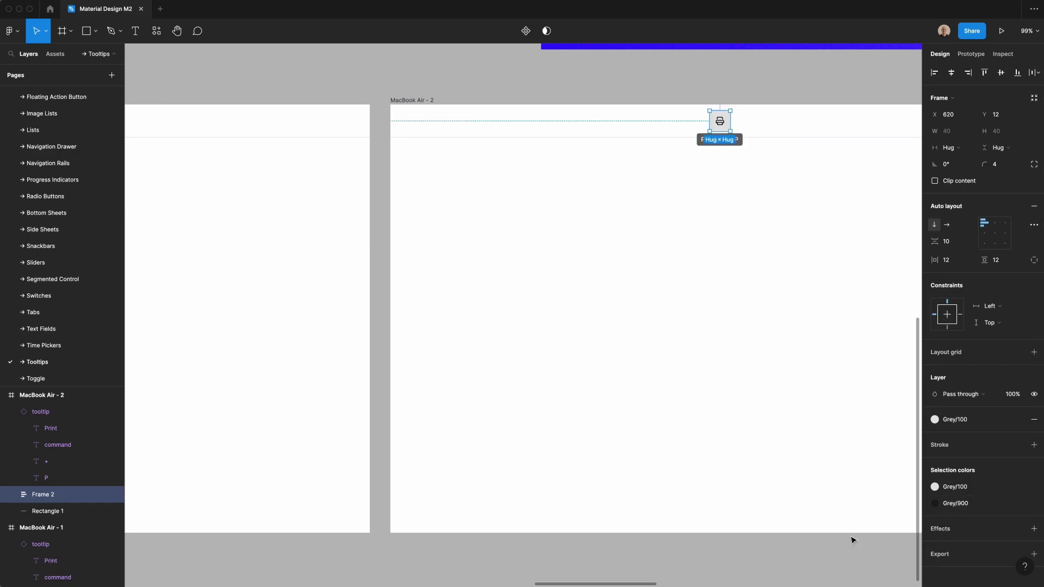
click(705, 318)
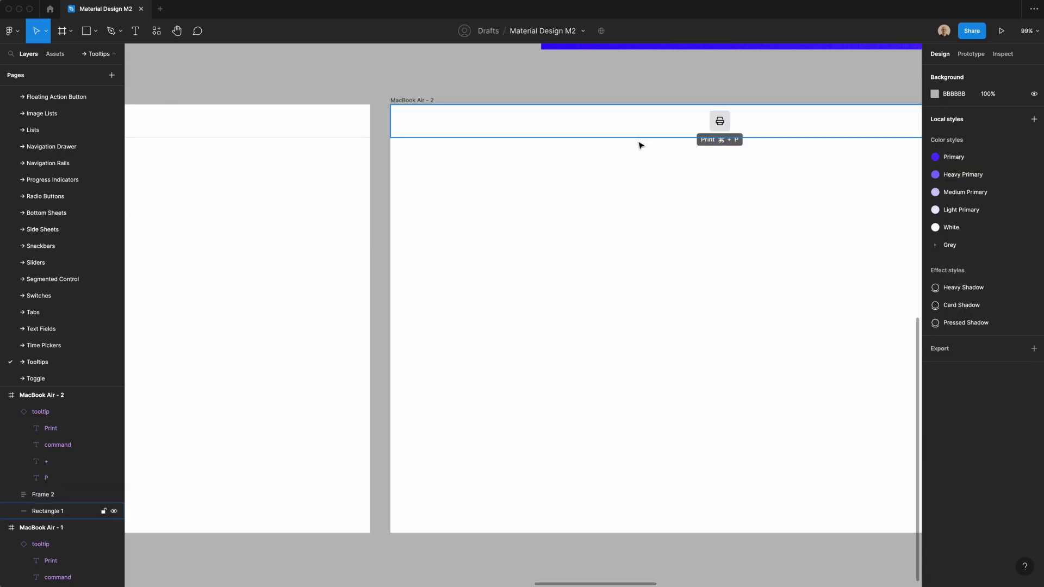
scroll(165, 103, left, 5)
scroll(166, 103, left, 3)
Step: Connect the print button in MacBook Air - 1 to the MacBook Air - 2 frame
click(187, 101)
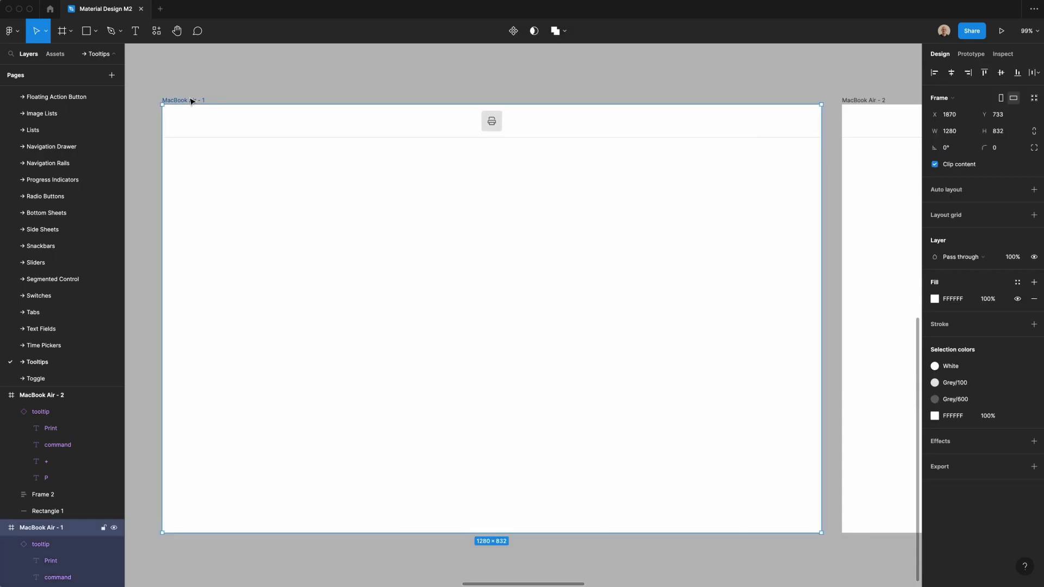
click(971, 54)
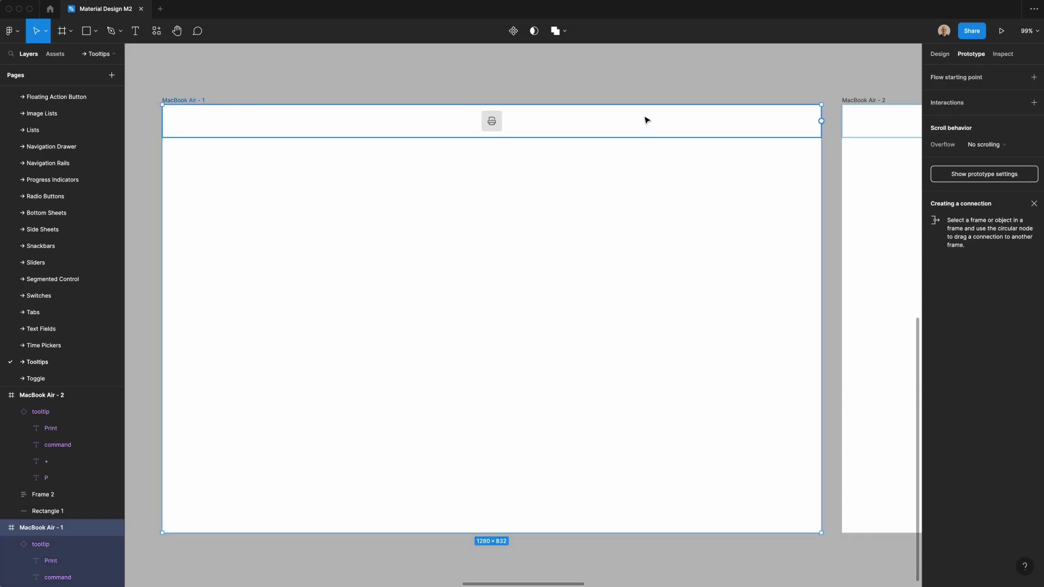
click(489, 129)
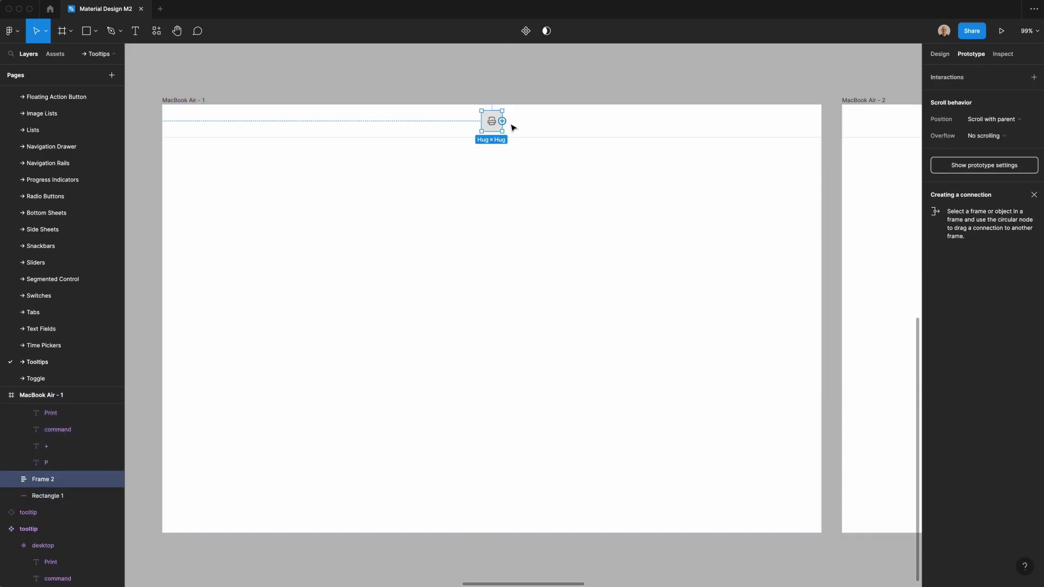
drag(502, 121, 844, 120)
Step: Set the interaction to While hovering with a Smart animate, Ease out transition
click(851, 144)
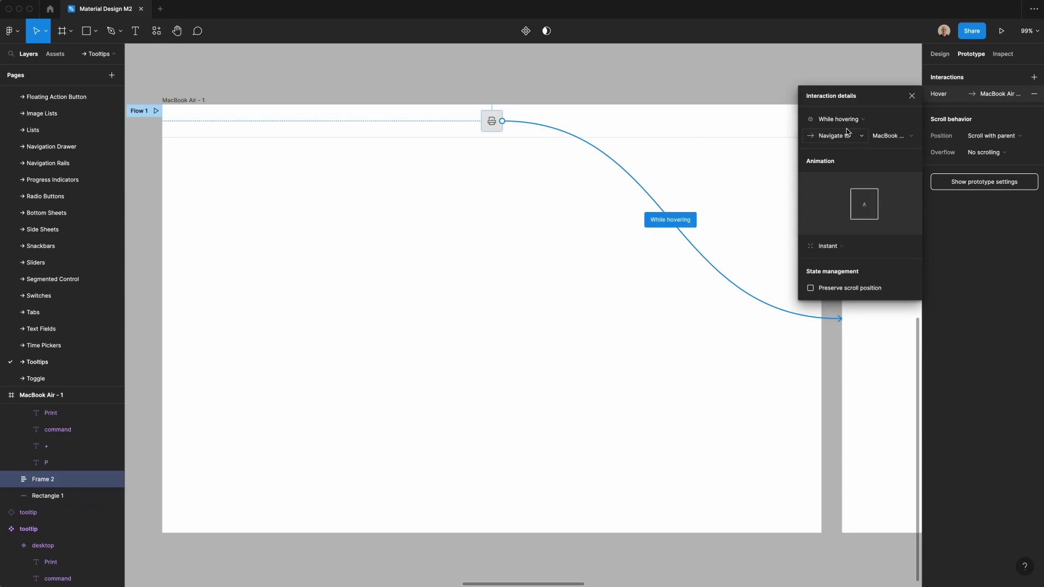
click(887, 137)
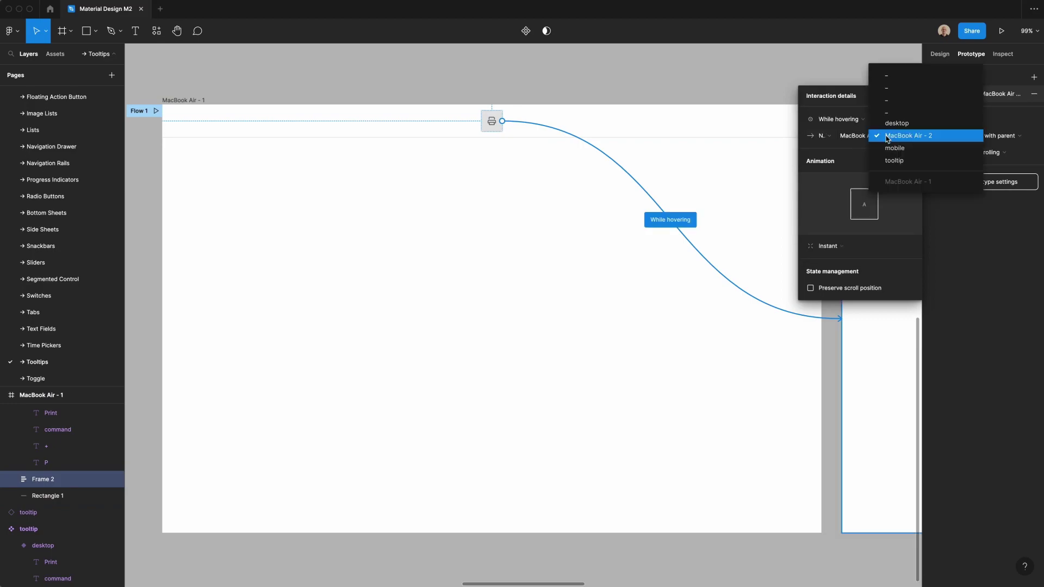
click(887, 143)
click(853, 249)
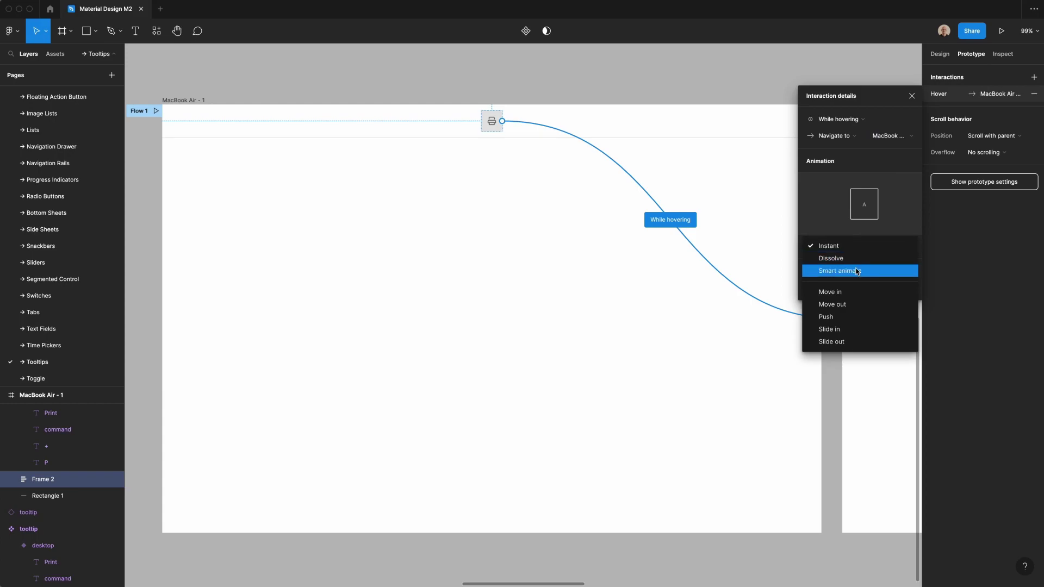
click(857, 271)
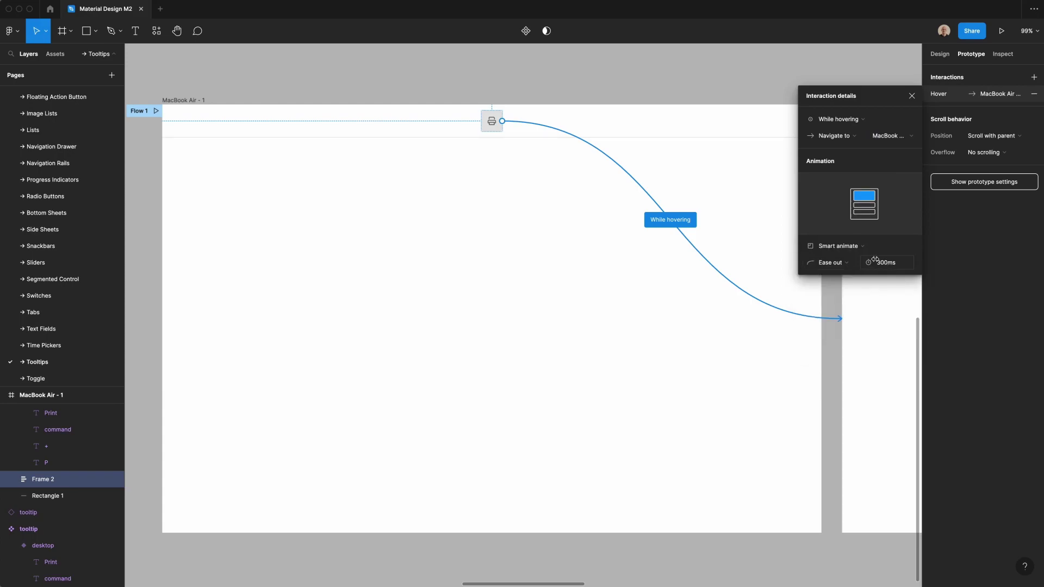
click(875, 262)
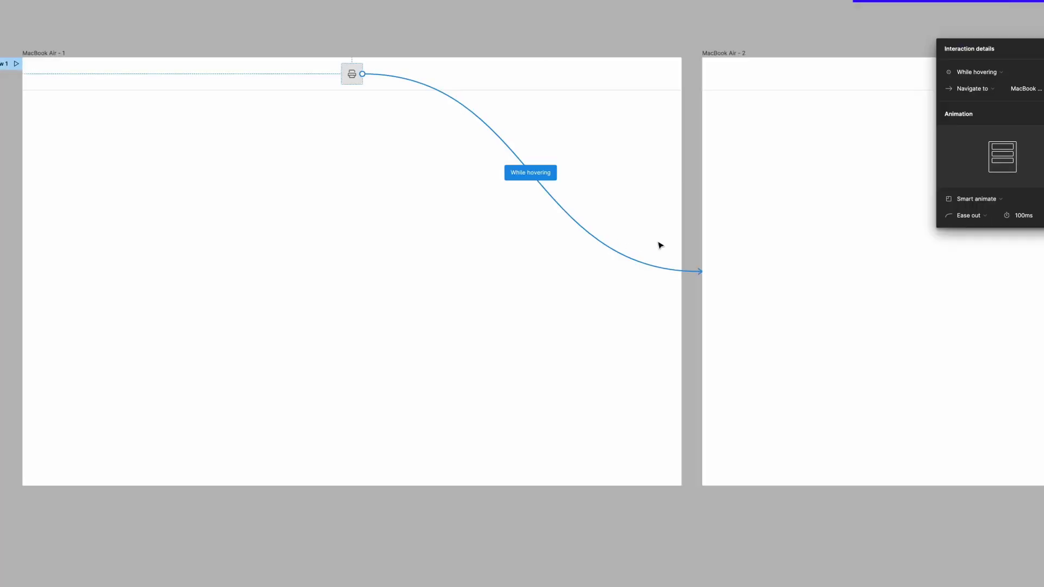
Step: Enter 300 ms as the hover transition's duration in place of 100 ms
click(1022, 217)
text(300)
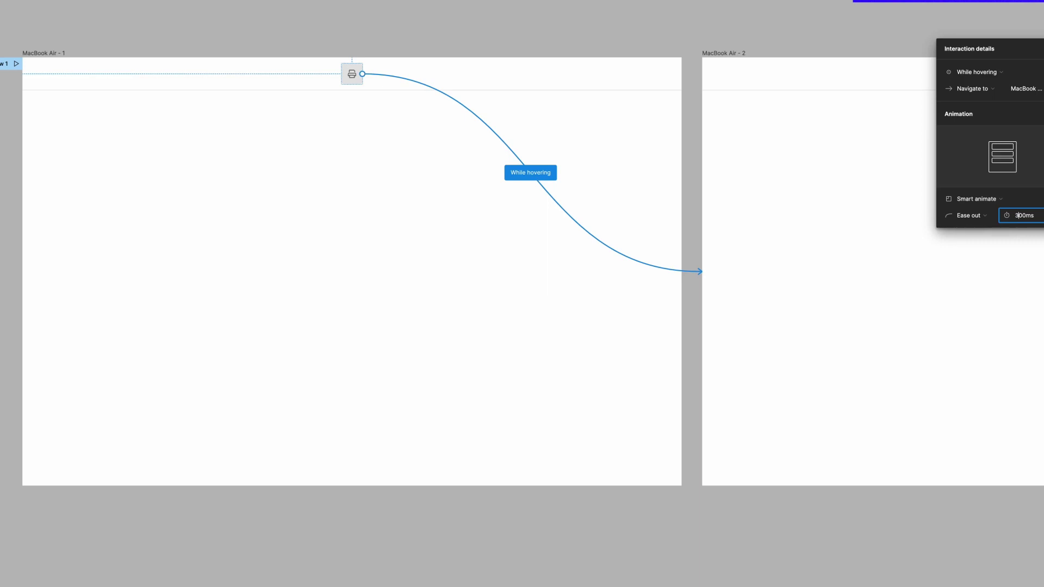